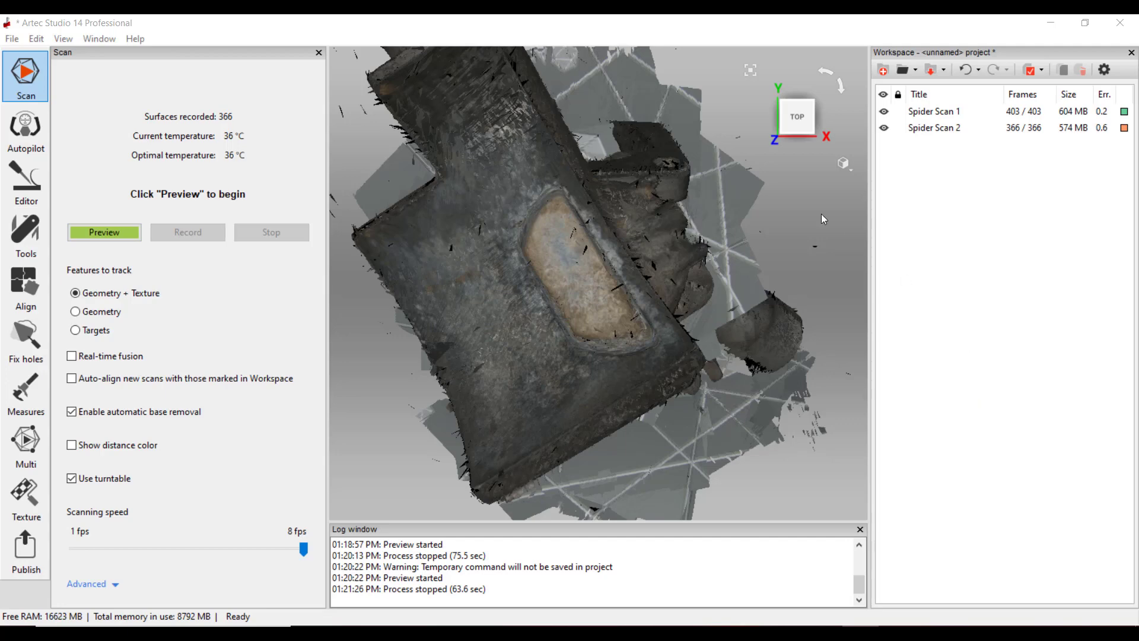
# - Inspect Spider Scan 1 and Spider Scan 2 separately by toggling their visibility, leaving both scans shown
pyautogui.scroll(-3, 674, 287)
pyautogui.moveTo(675, 287); pyautogui.dragTo(532, 261)
pyautogui.moveTo(667, 323); pyautogui.dragTo(818, 196)
pyautogui.click(884, 129)
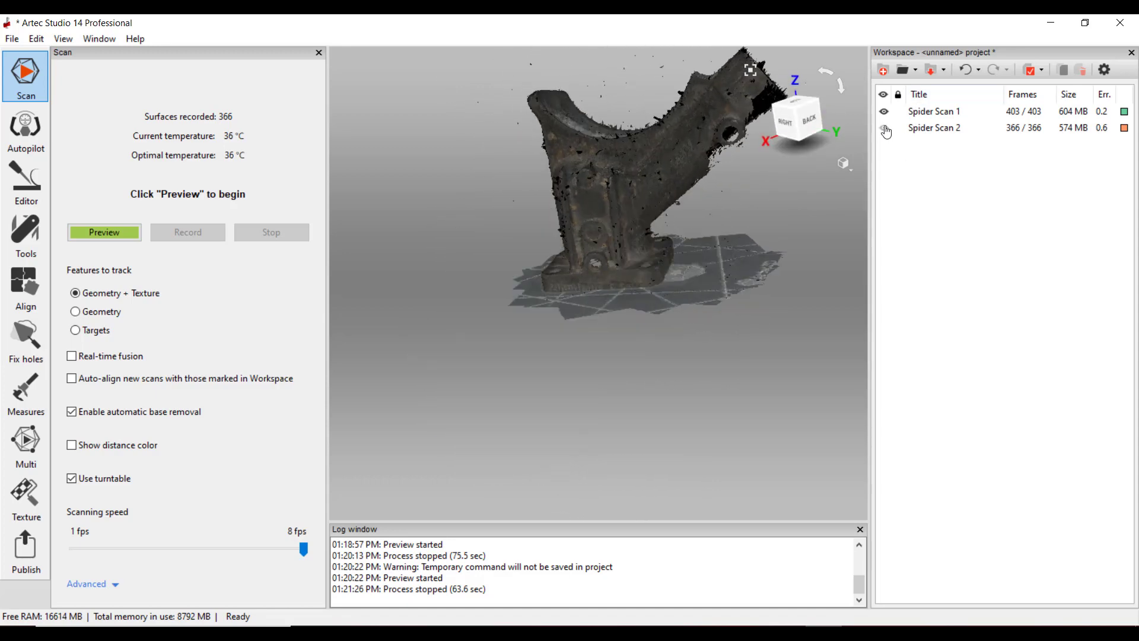
pyautogui.click(884, 111)
pyautogui.click(884, 129)
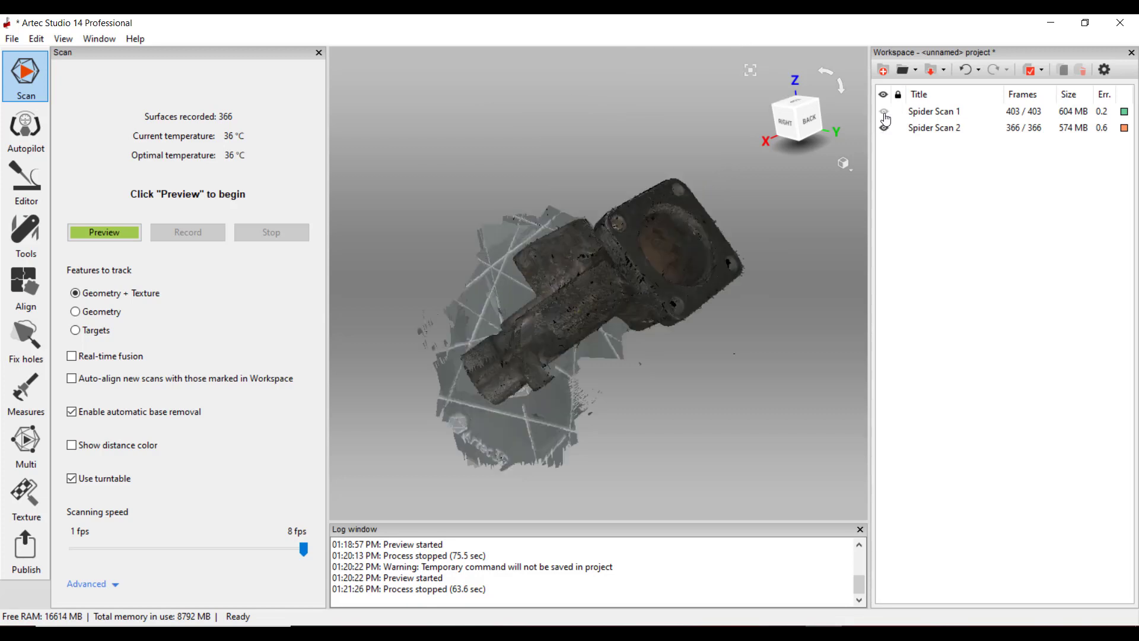
pyautogui.click(884, 111)
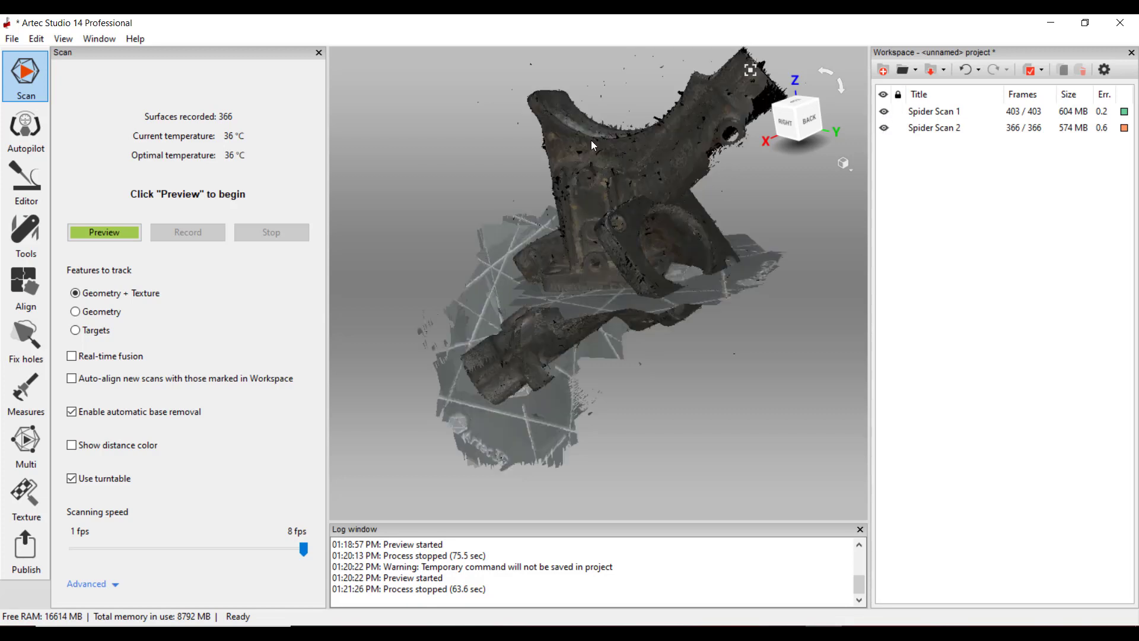
# - Start Autopilot and proceed to the model creation settings with both Spider scans selected
pyautogui.click(27, 131)
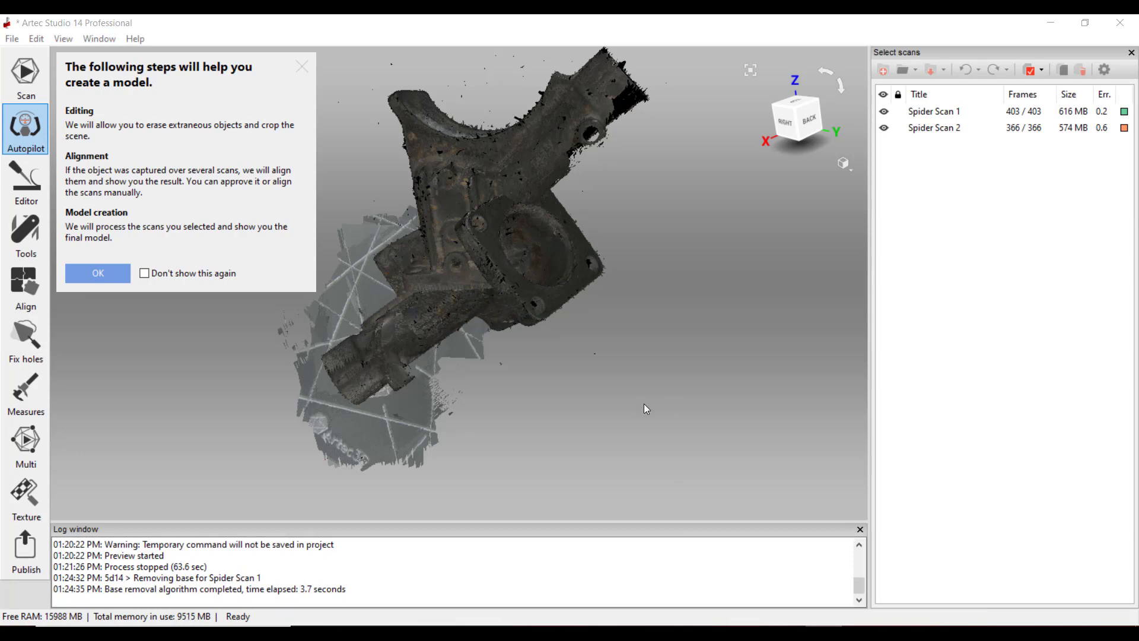
pyautogui.moveTo(599, 339); pyautogui.dragTo(420, 310)
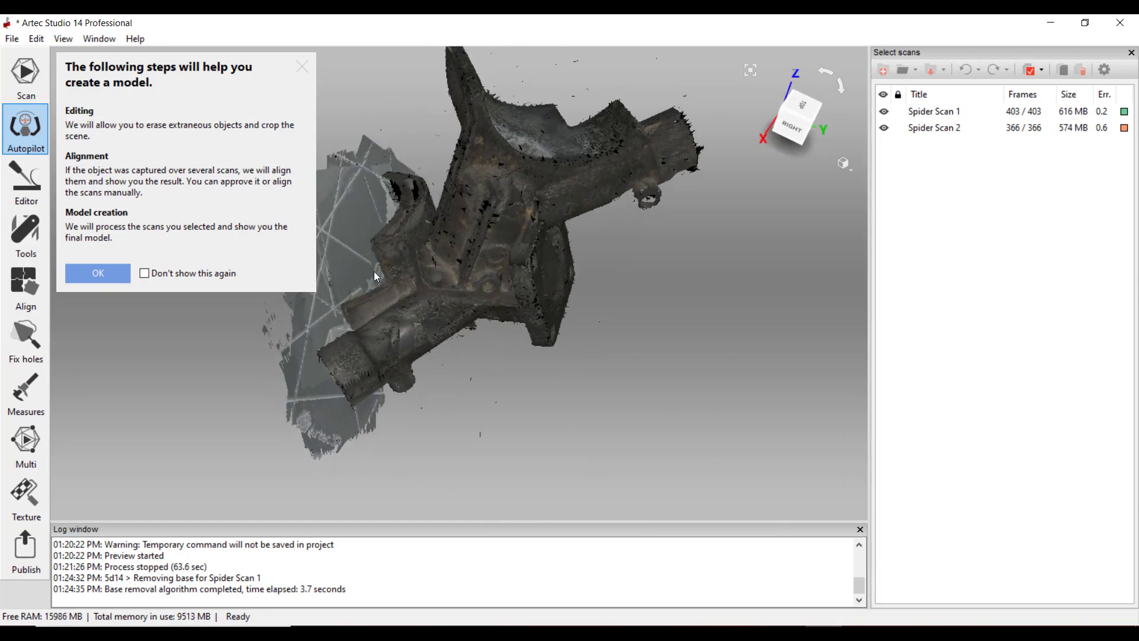
pyautogui.moveTo(375, 277); pyautogui.dragTo(422, 224)
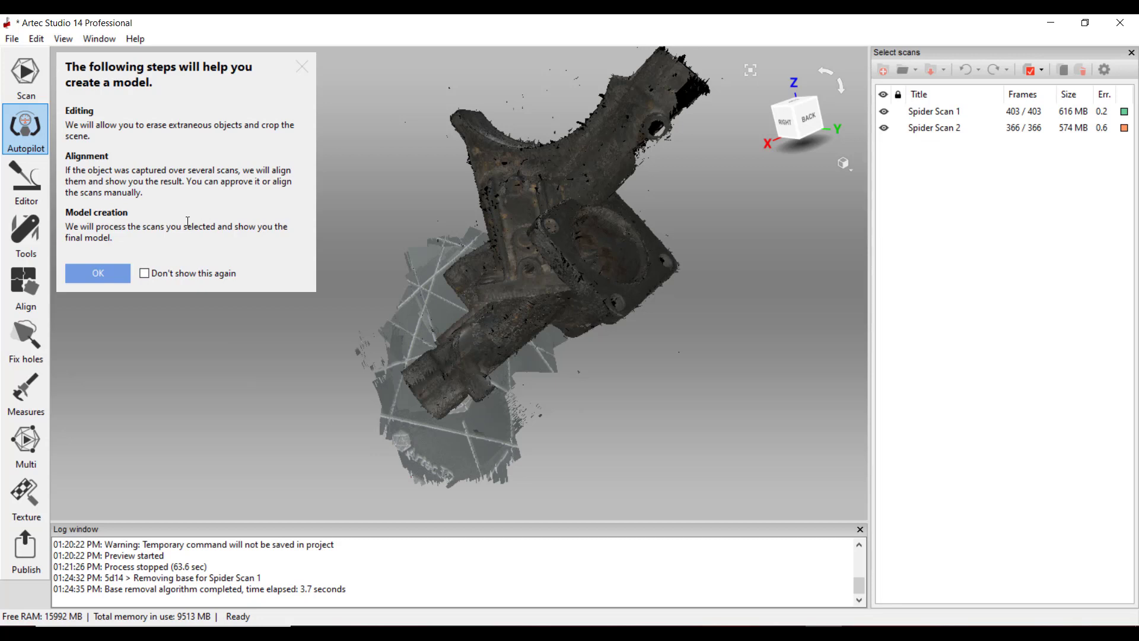
pyautogui.click(104, 273)
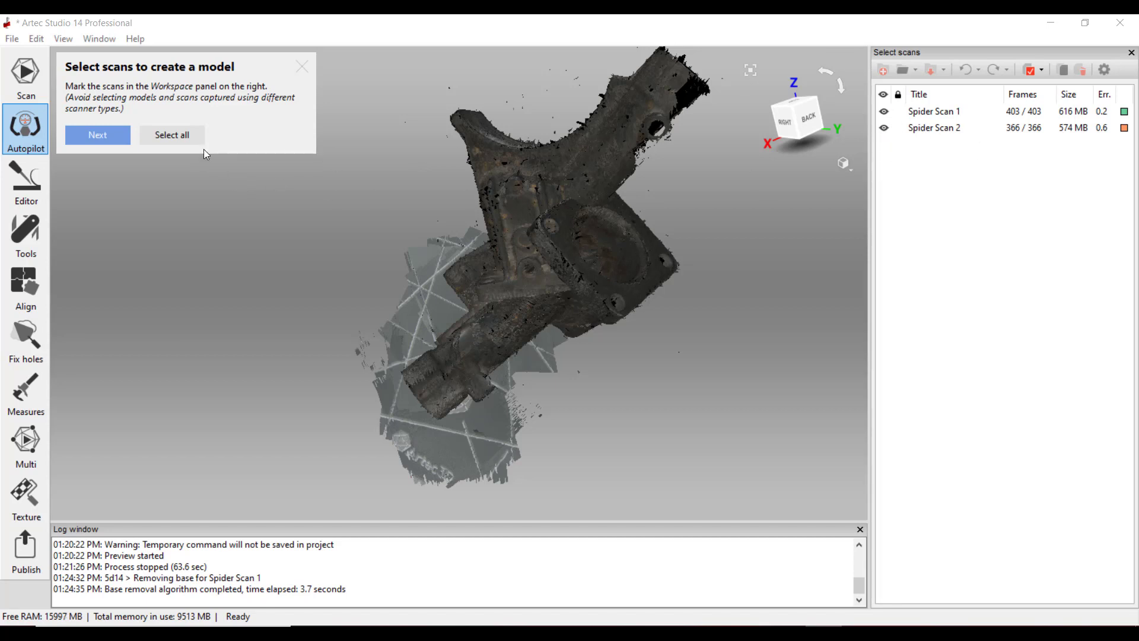
pyautogui.click(89, 141)
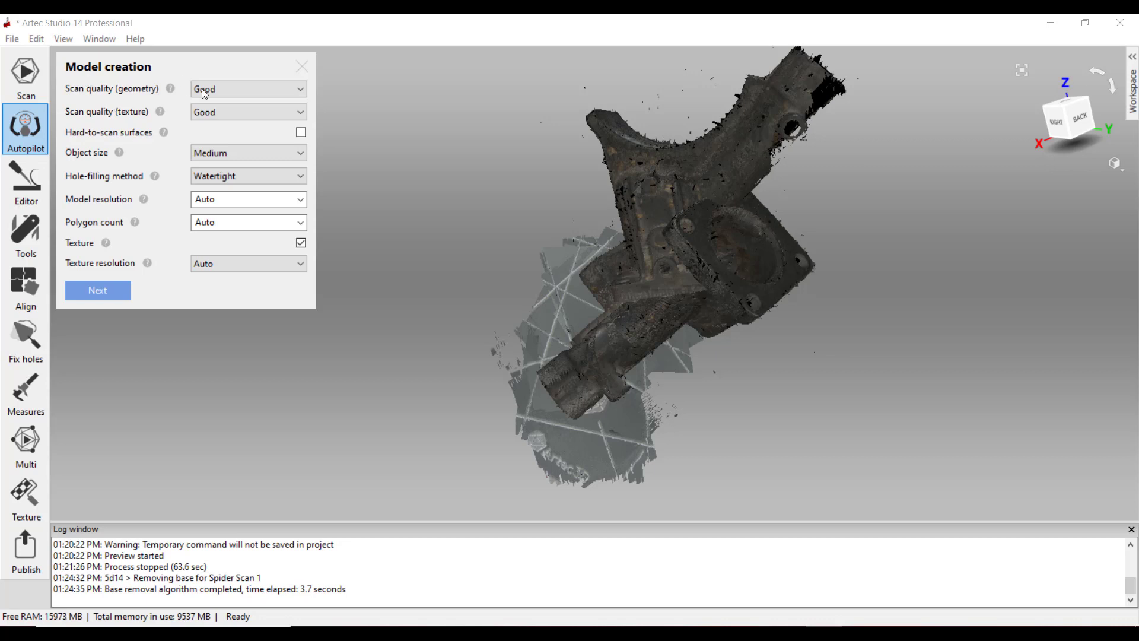
# - Review the geometry scan quality options and the good and bad geometry examples, keeping Good
pyautogui.click(252, 92)
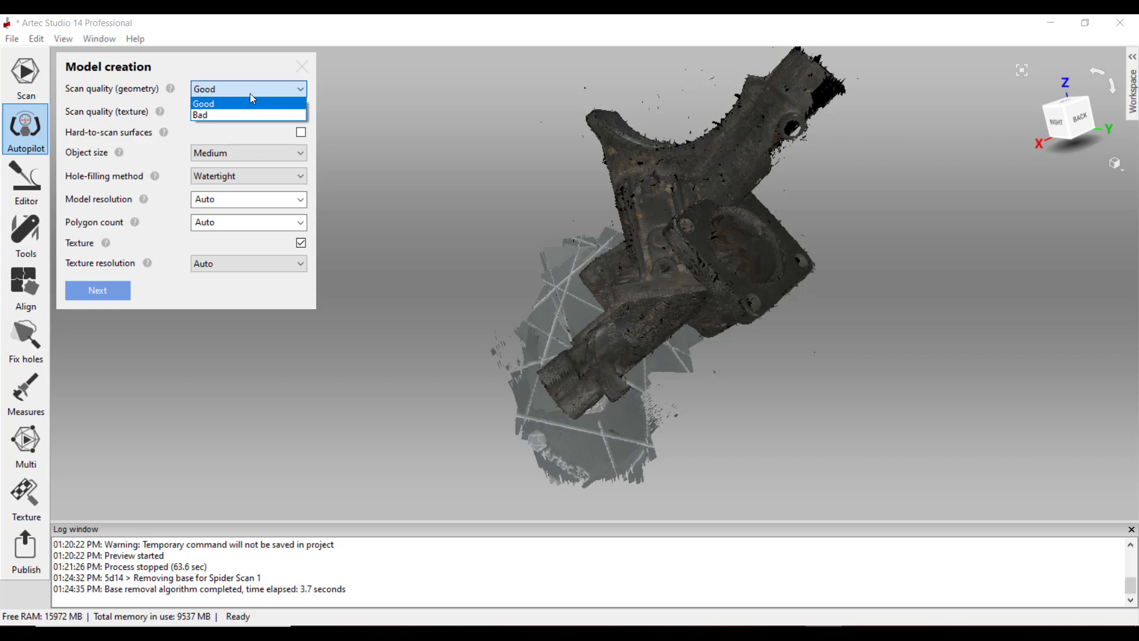
pyautogui.click(231, 88)
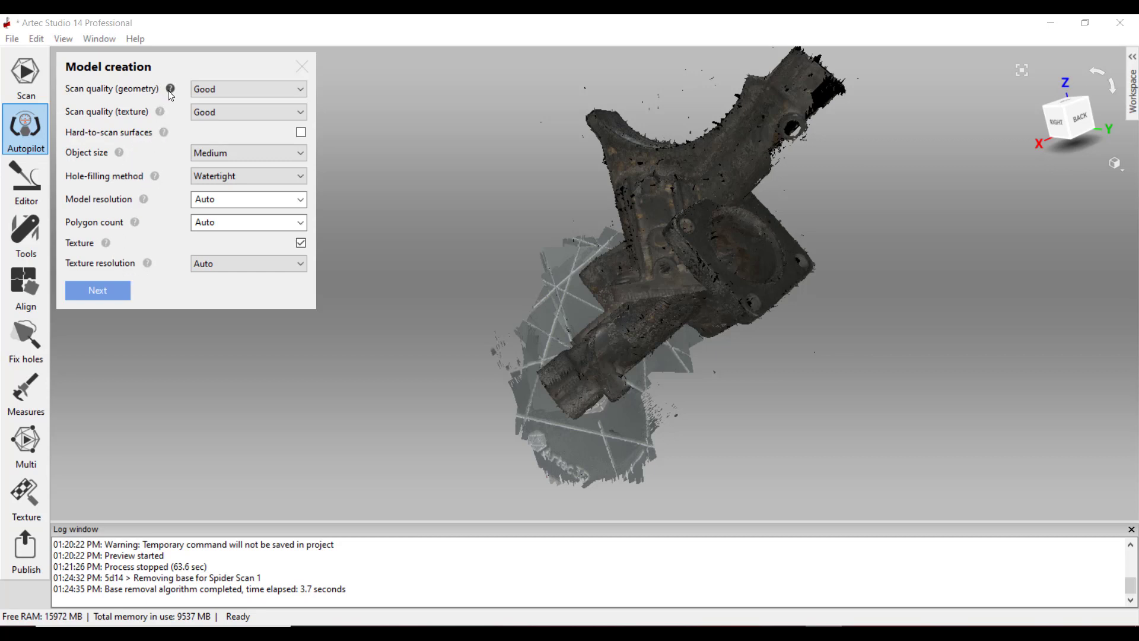
pyautogui.moveTo(171, 91)
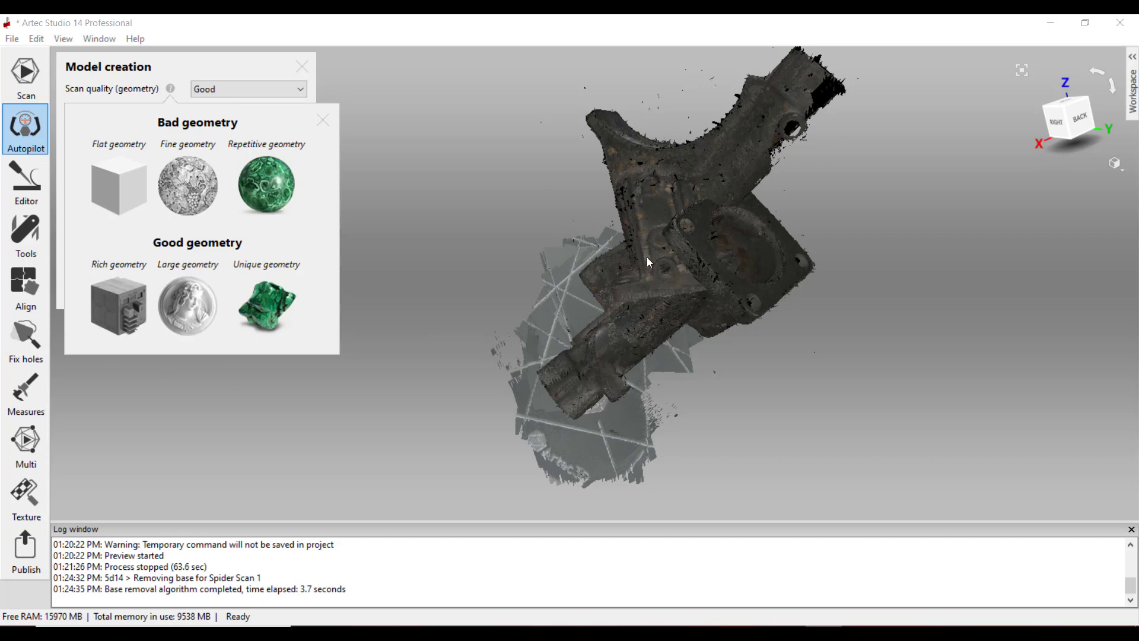
pyautogui.click(325, 119)
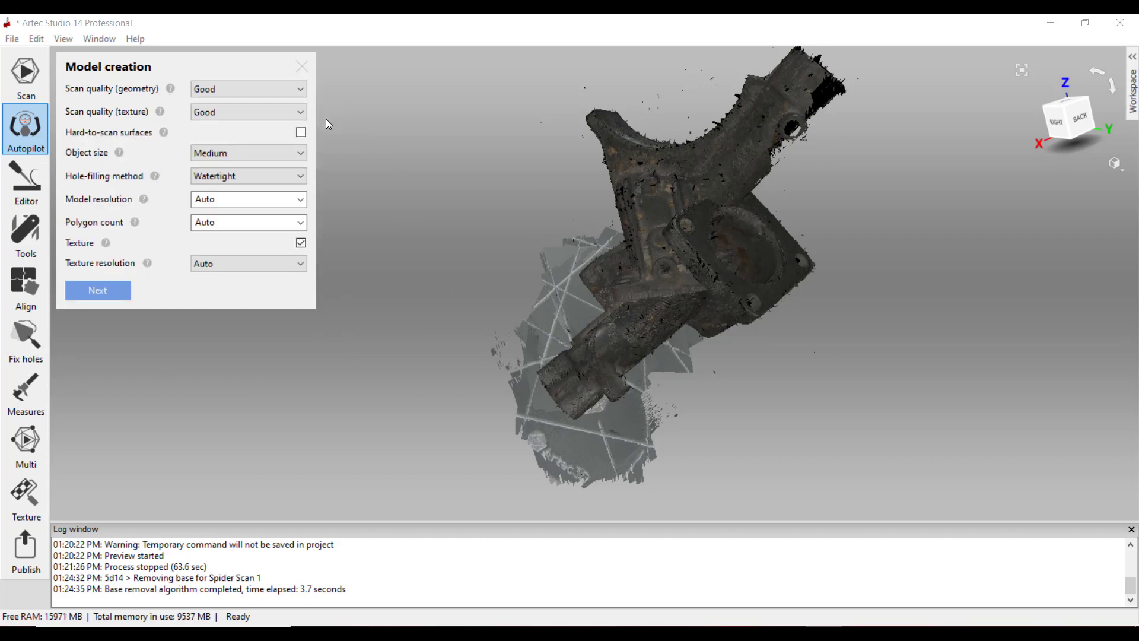
# - Review the texture quality examples and examine the scanned part's surface colouring from several sides
pyautogui.click(239, 113)
pyautogui.click(161, 110)
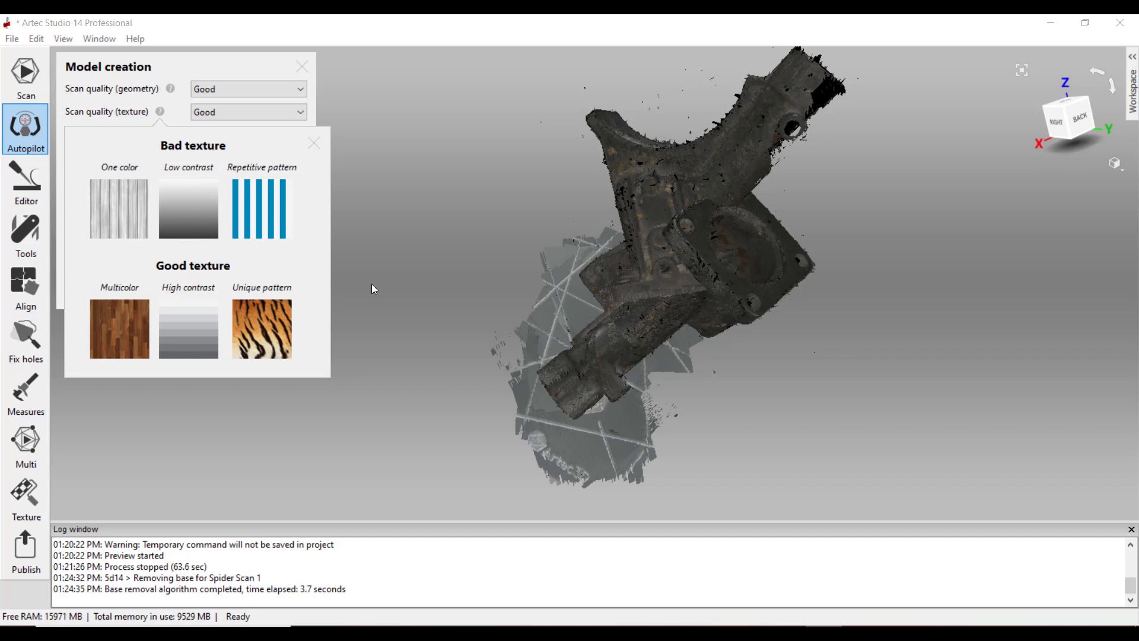
pyautogui.moveTo(806, 318); pyautogui.dragTo(662, 224)
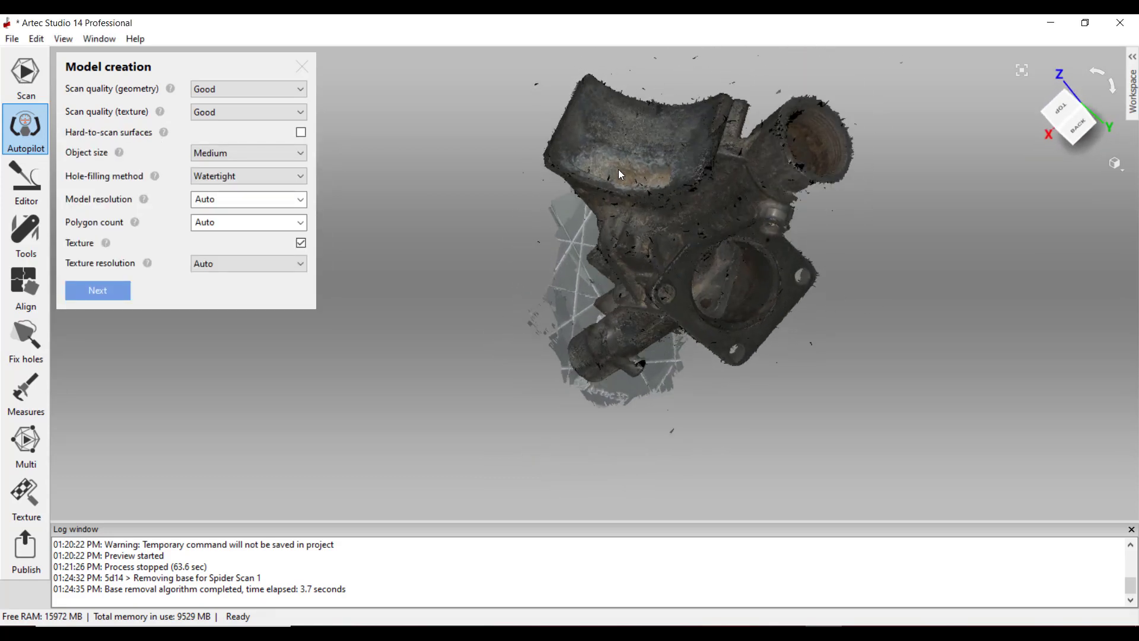
pyautogui.moveTo(621, 173); pyautogui.dragTo(582, 156)
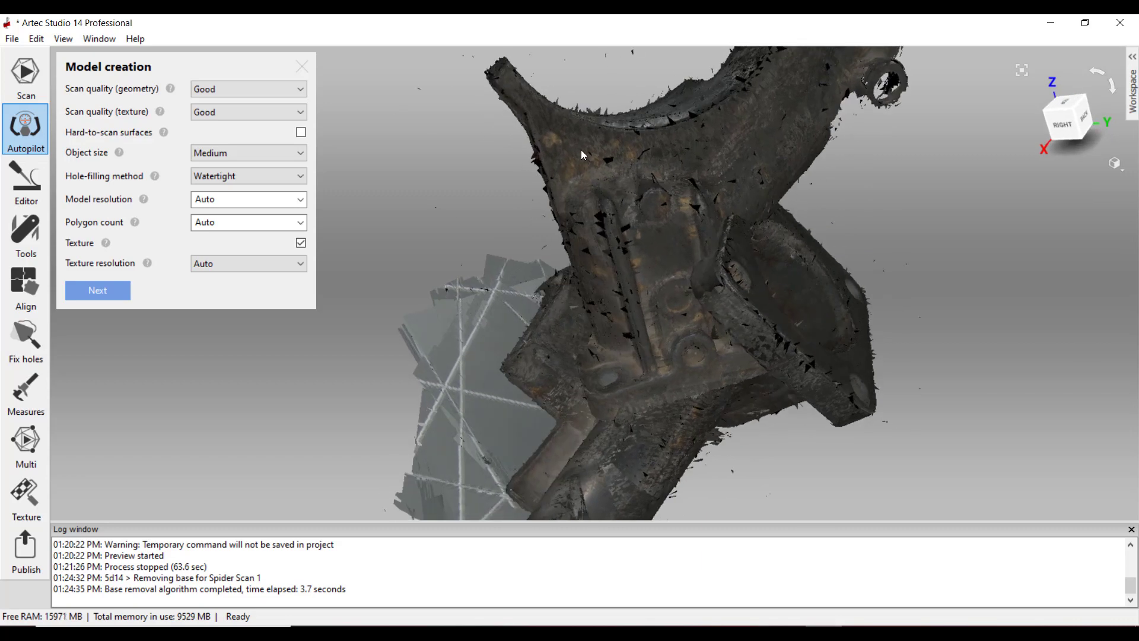
pyautogui.scroll(-3, 627, 236)
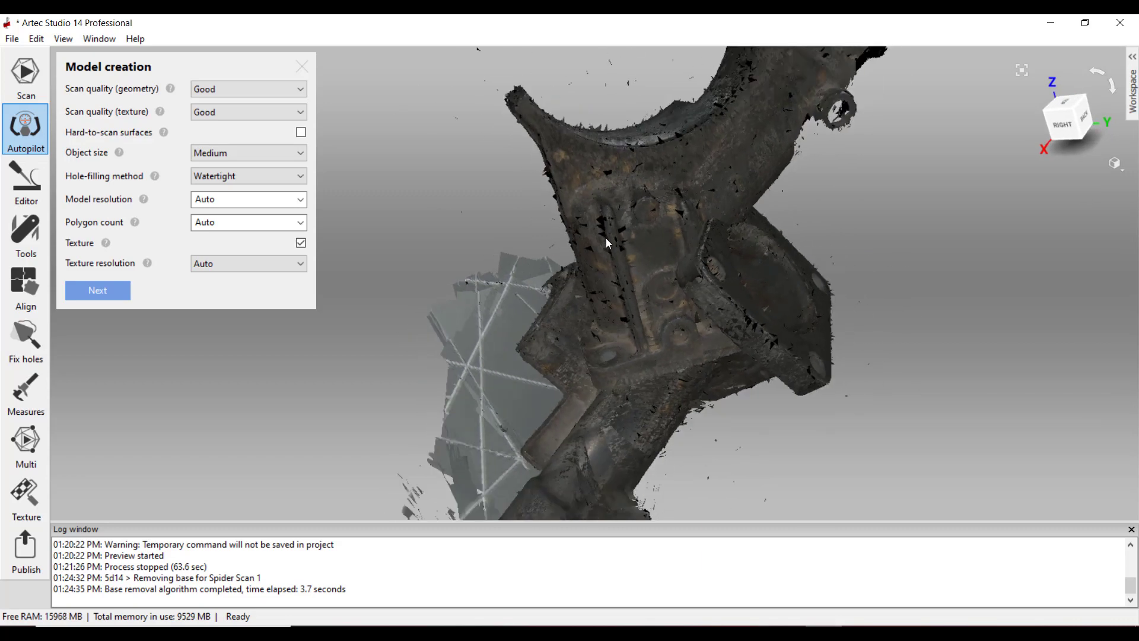
pyautogui.moveTo(649, 299); pyautogui.dragTo(382, 215)
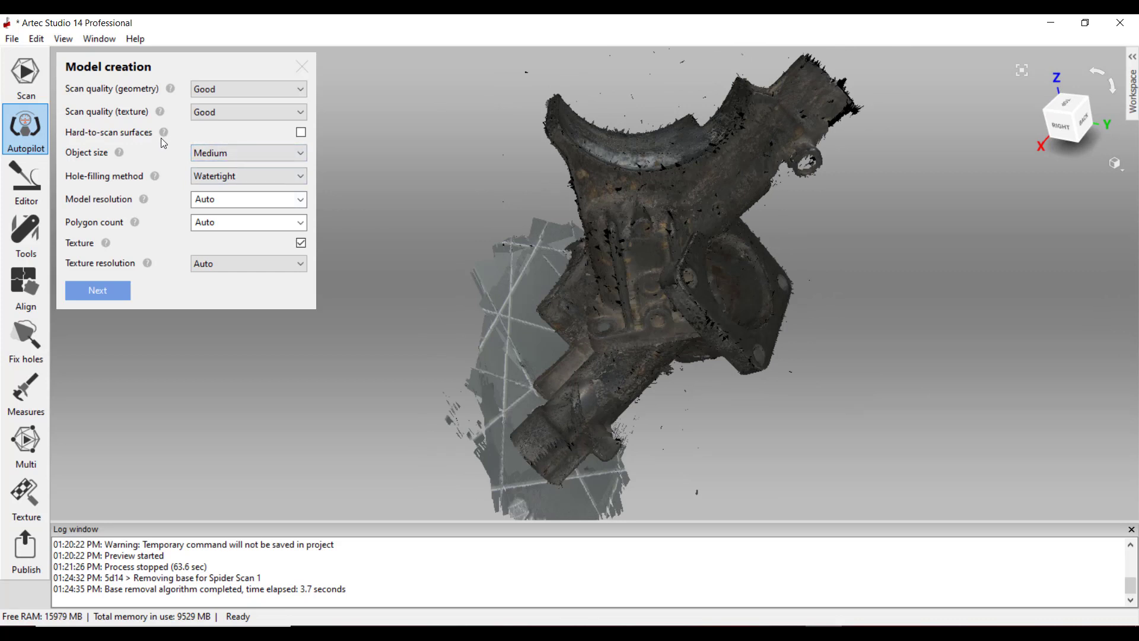
# - Review the guidance on hard-to-scan surfaces and on object size
pyautogui.moveTo(164, 133)
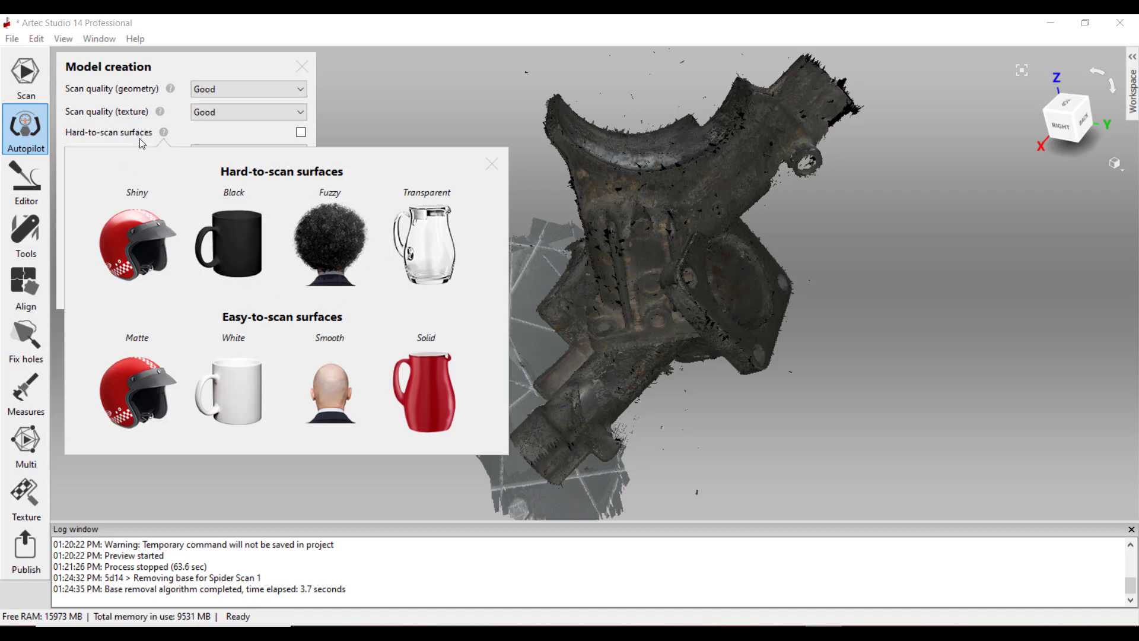
pyautogui.click(493, 164)
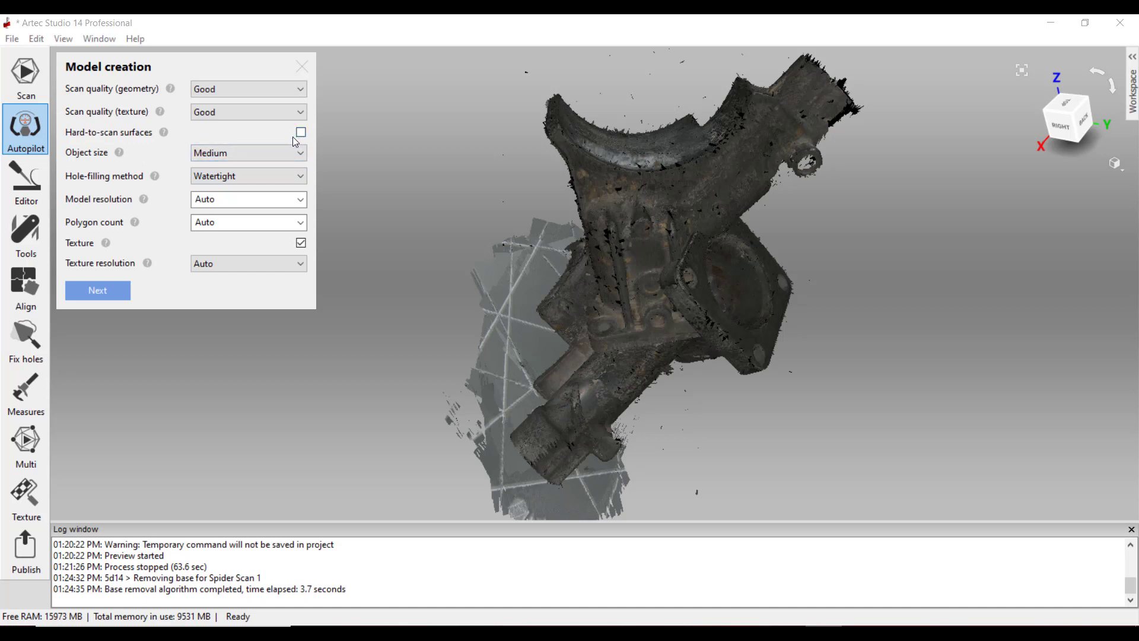
pyautogui.click(119, 153)
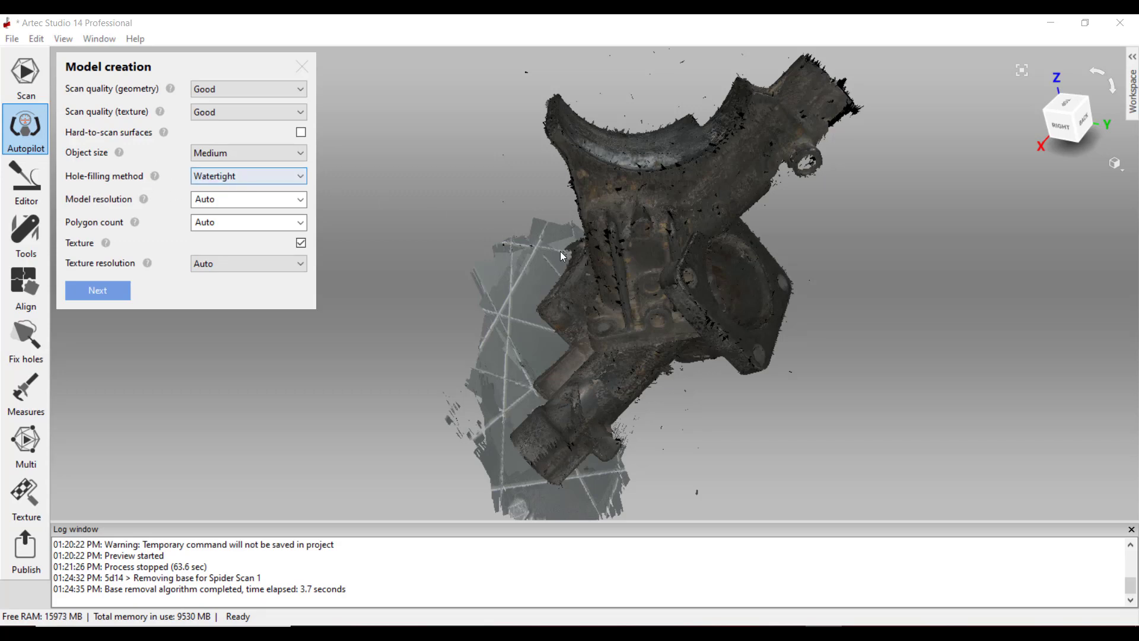
# - Set the hole-filling method to By radius with the hole radius on Auto
pyautogui.moveTo(562, 256); pyautogui.dragTo(708, 286)
pyautogui.moveTo(628, 228); pyautogui.dragTo(539, 278)
pyautogui.click(264, 177)
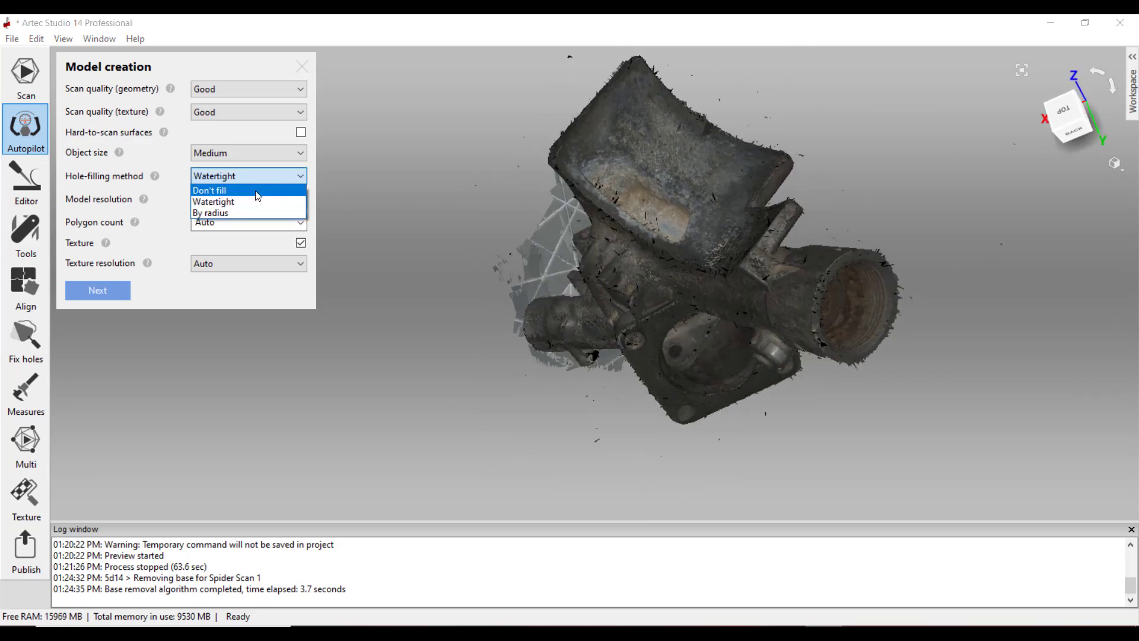
pyautogui.click(256, 211)
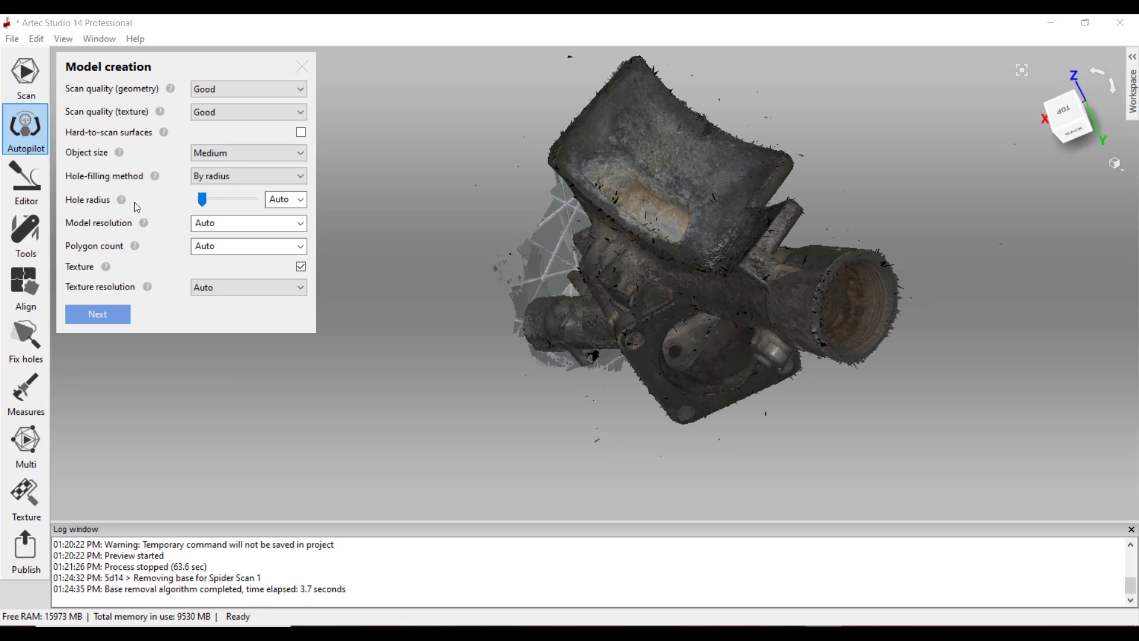
pyautogui.moveTo(121, 200)
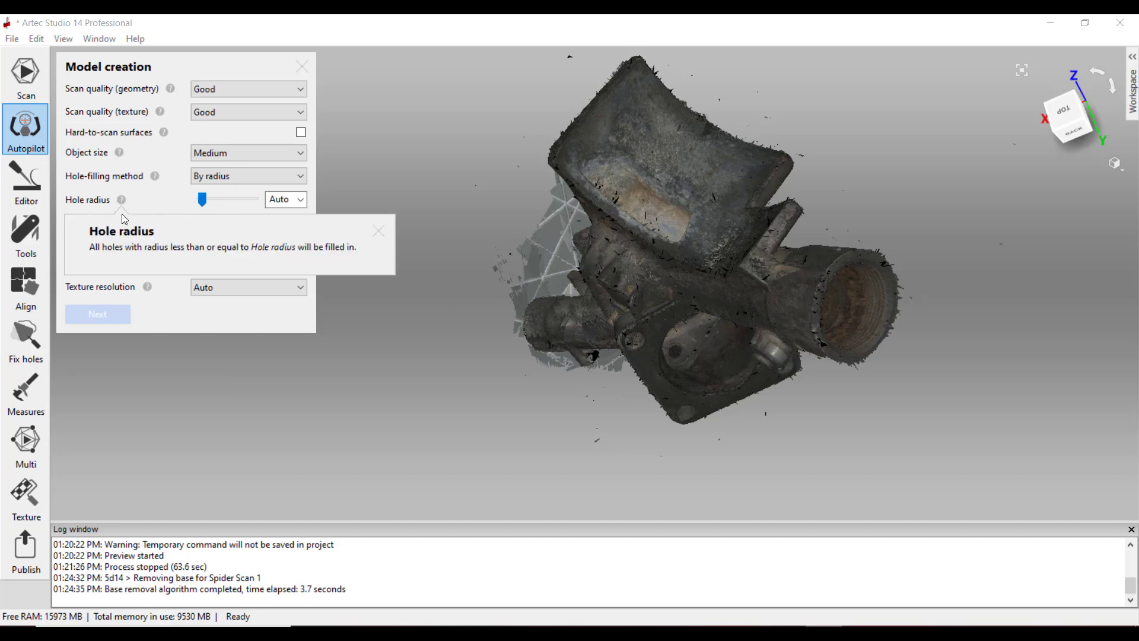
pyautogui.click(302, 198)
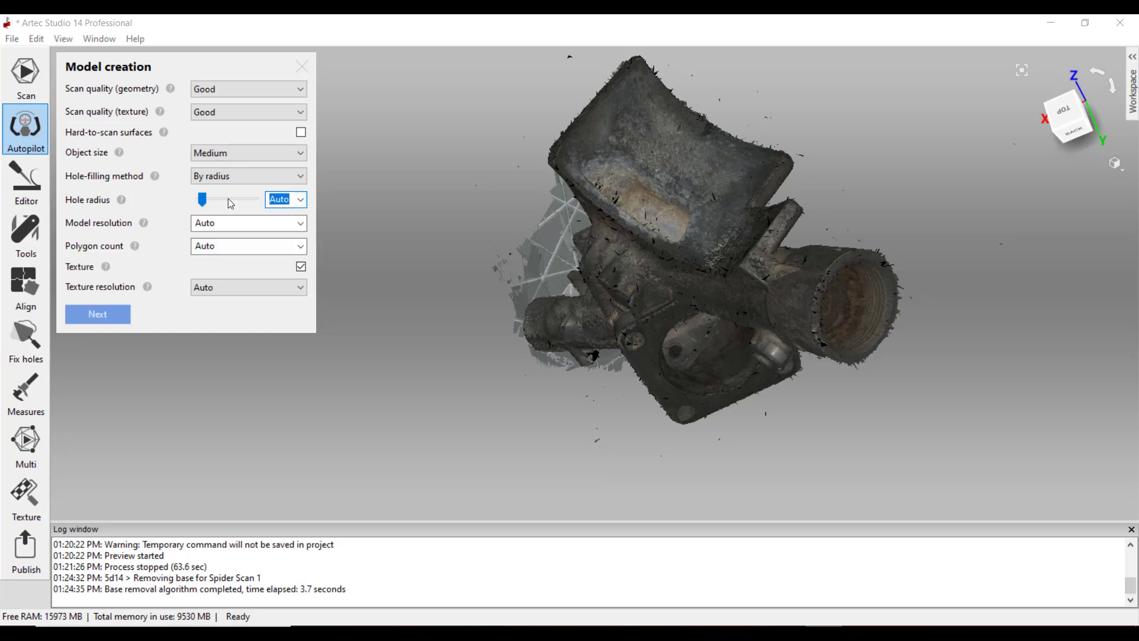
pyautogui.moveTo(208, 198); pyautogui.dragTo(167, 194)
pyautogui.click(267, 202)
pyautogui.click(300, 200)
pyautogui.click(296, 217)
# - Read the model resolution guidance and keep the model resolution on Auto
pyautogui.click(143, 224)
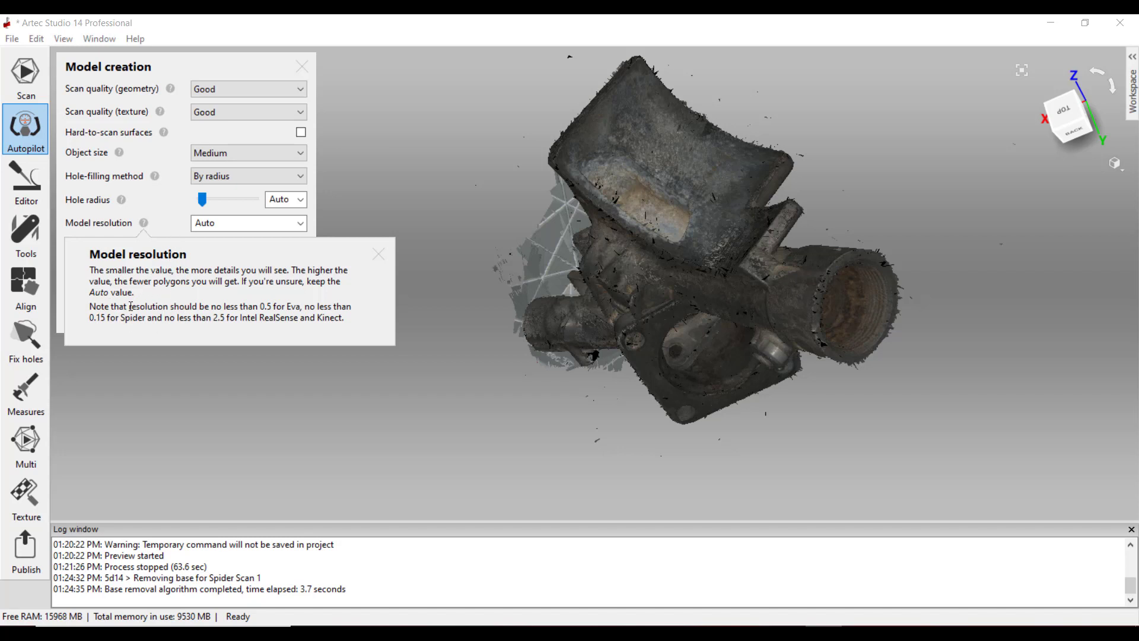
pyautogui.click(272, 223)
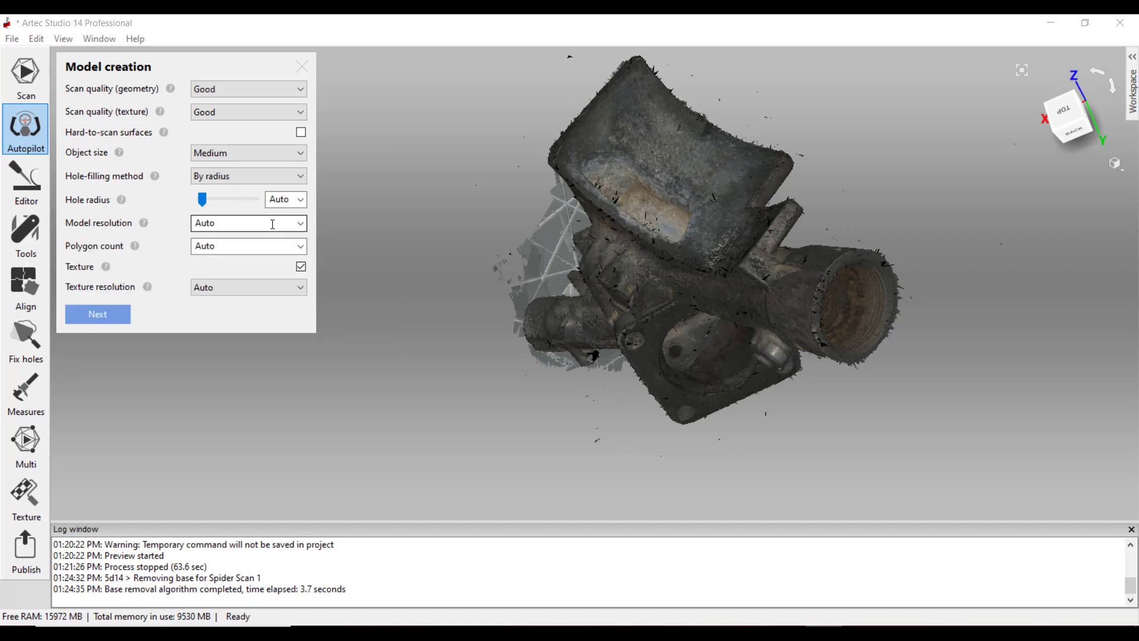
pyautogui.click(299, 224)
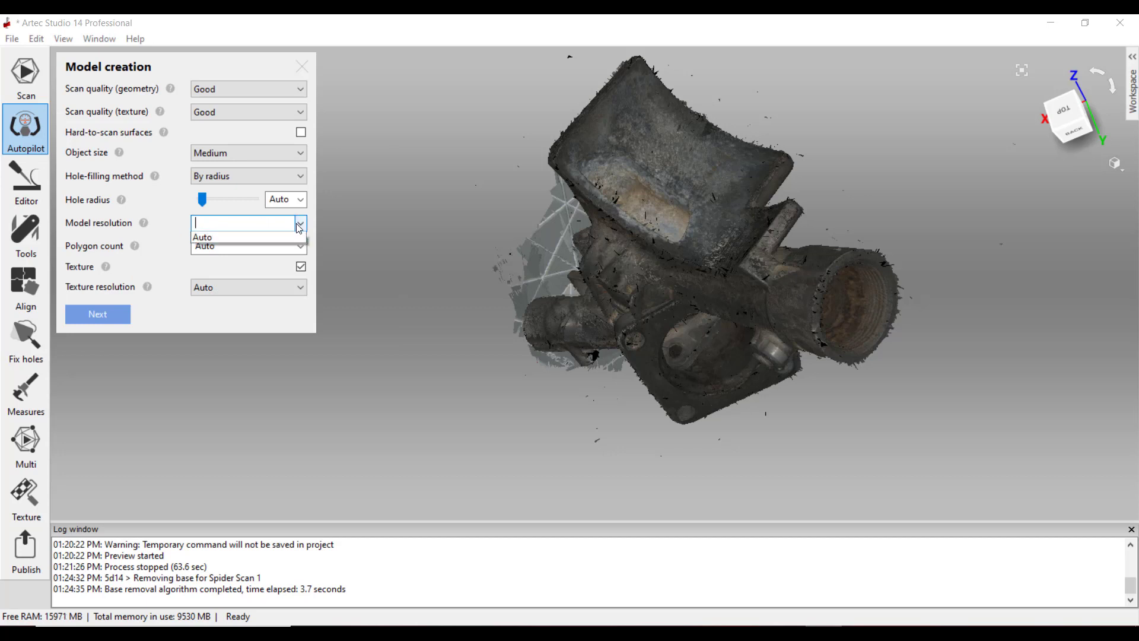
pyautogui.click(295, 238)
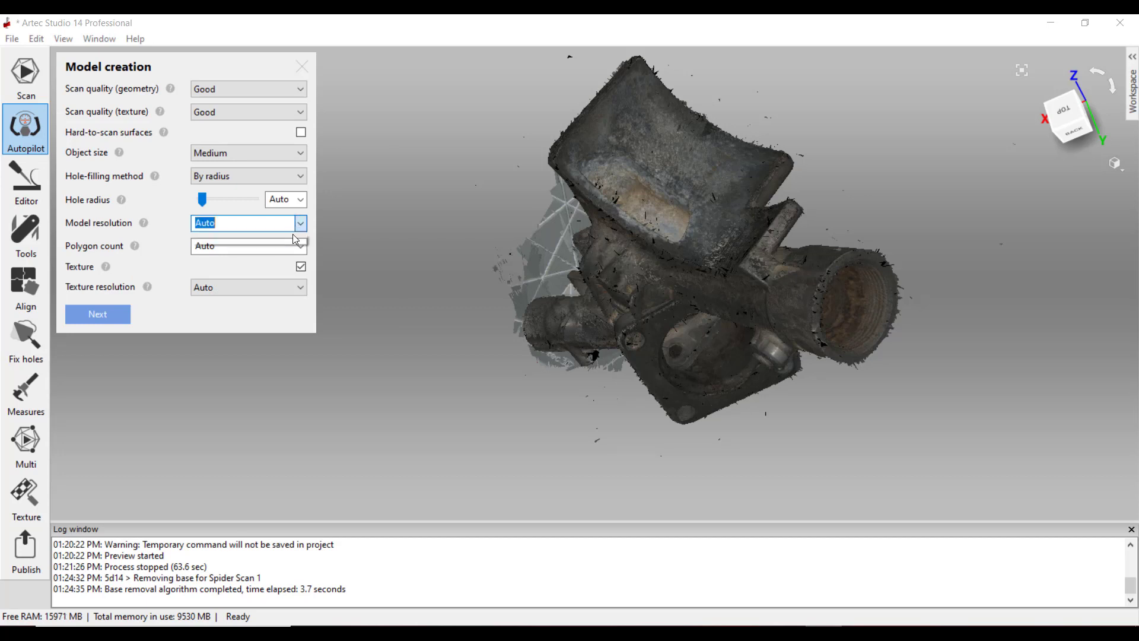
# - Read the polygon count guidance and try a custom count before restoring Auto
pyautogui.click(136, 247)
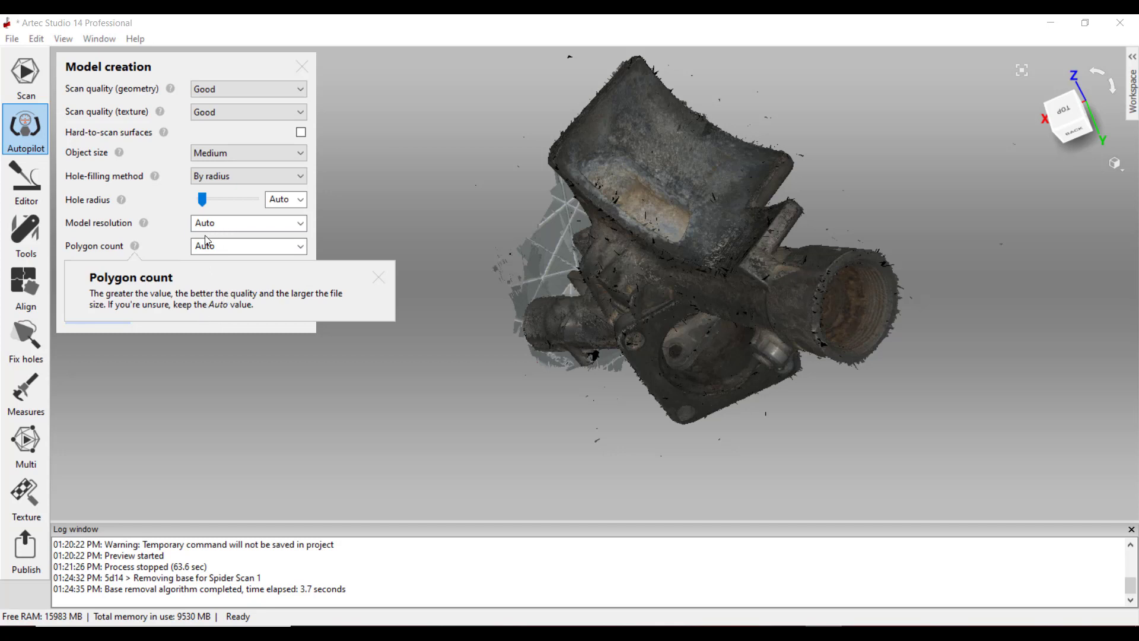
pyautogui.click(187, 248)
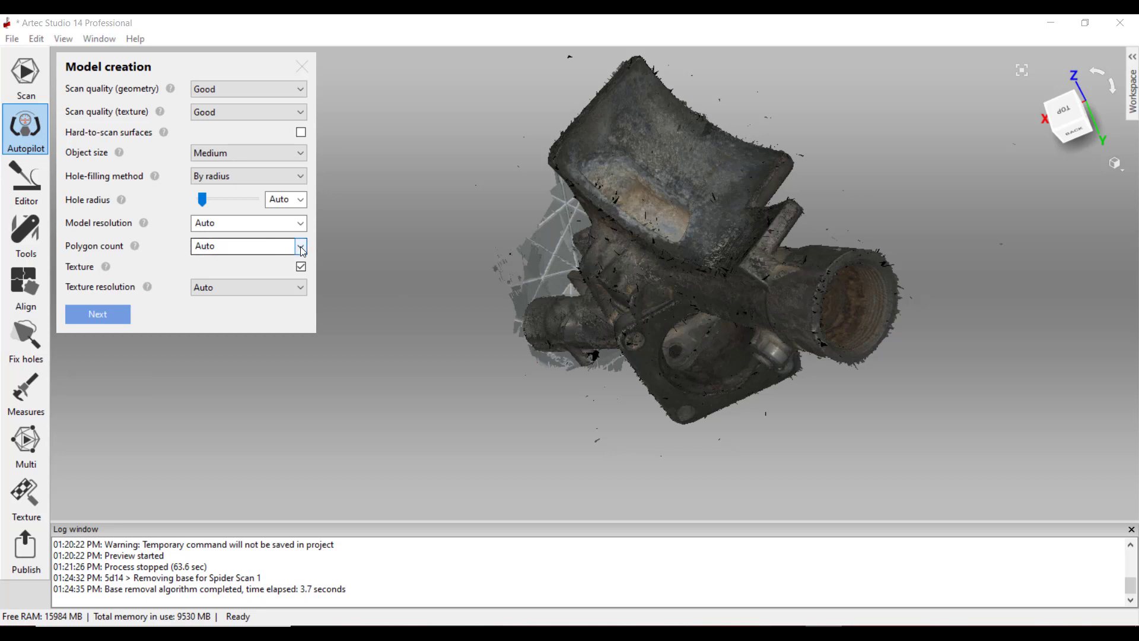
pyautogui.click(299, 246)
pyautogui.click(232, 262)
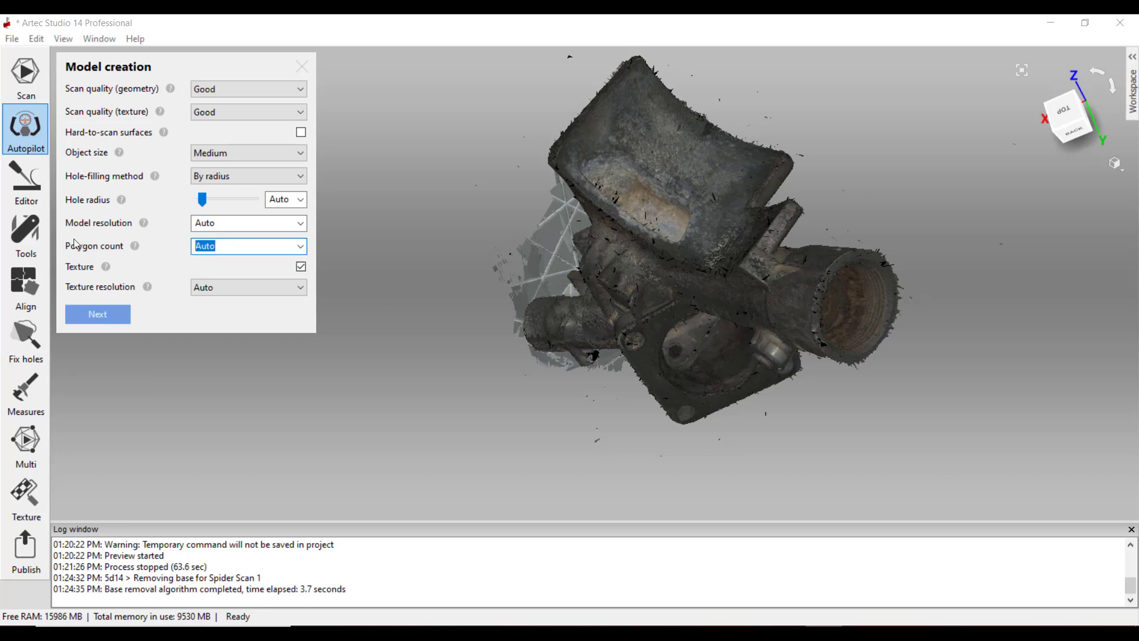
pyautogui.write('534875')
pyautogui.click(299, 247)
pyautogui.click(240, 260)
# - Check the texture guidance, keep texture enabled, and set the texture resolution to 4096x4096
pyautogui.click(105, 267)
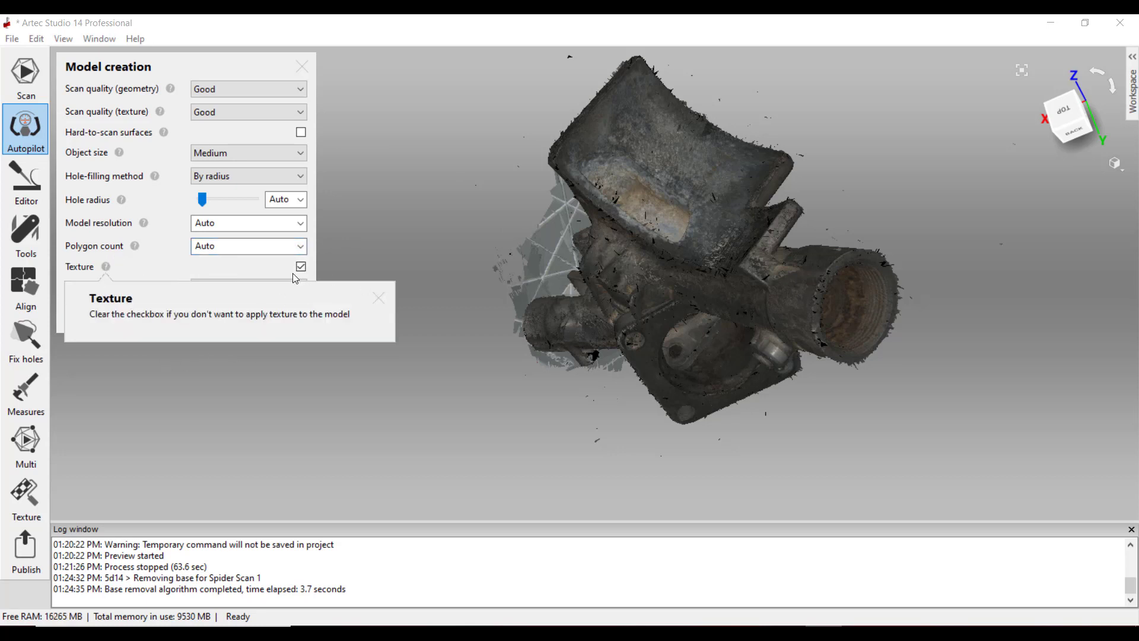
pyautogui.click(378, 297)
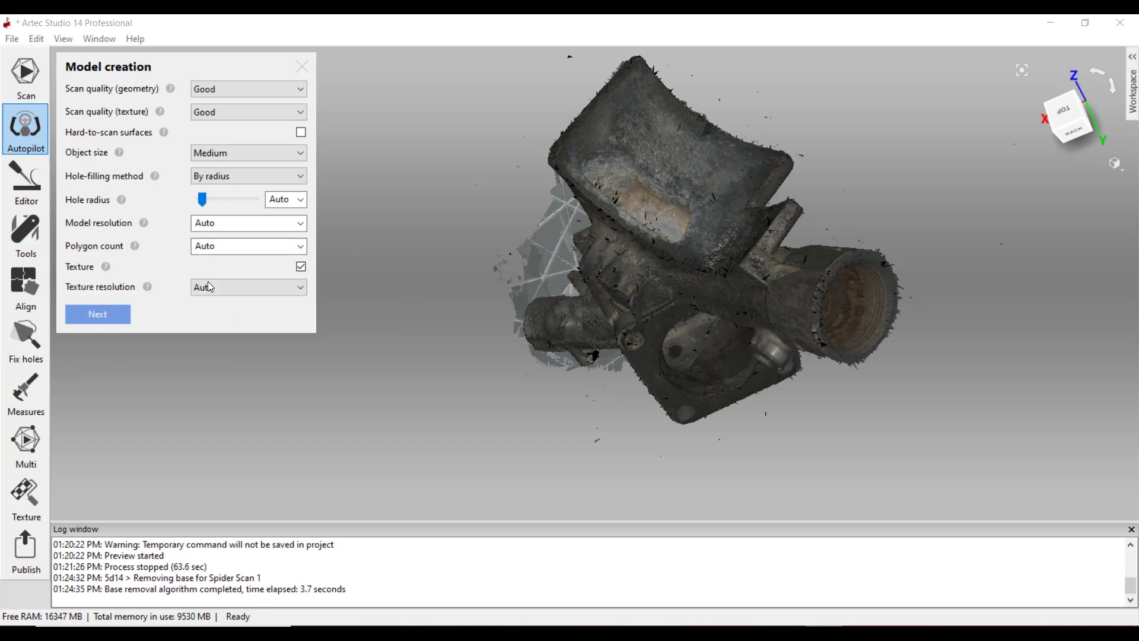
pyautogui.click(300, 287)
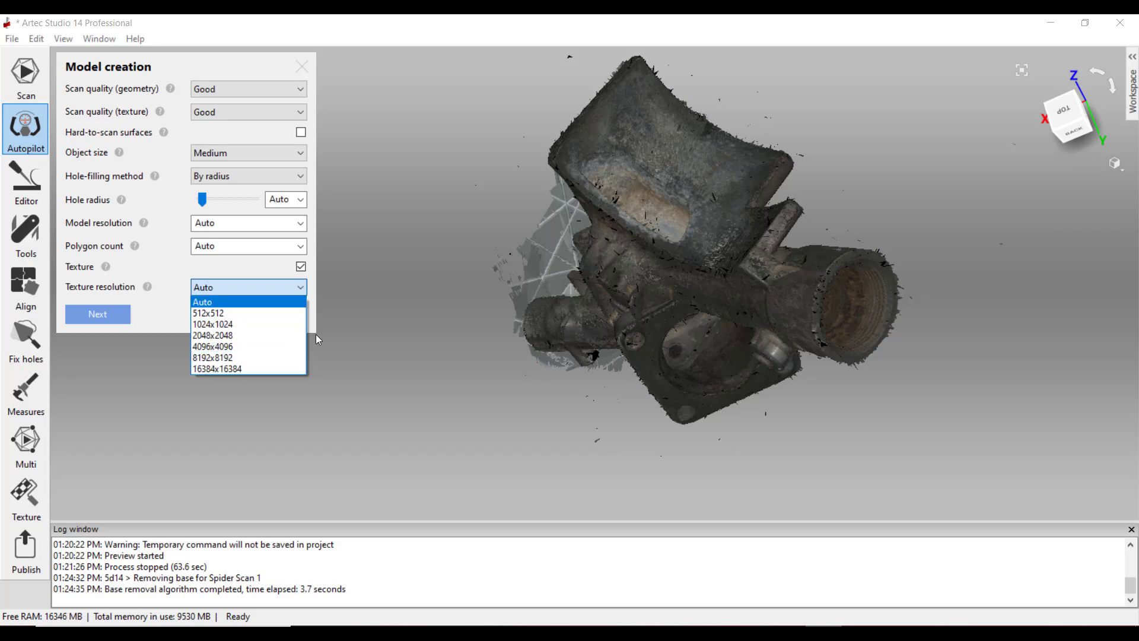
pyautogui.click(256, 347)
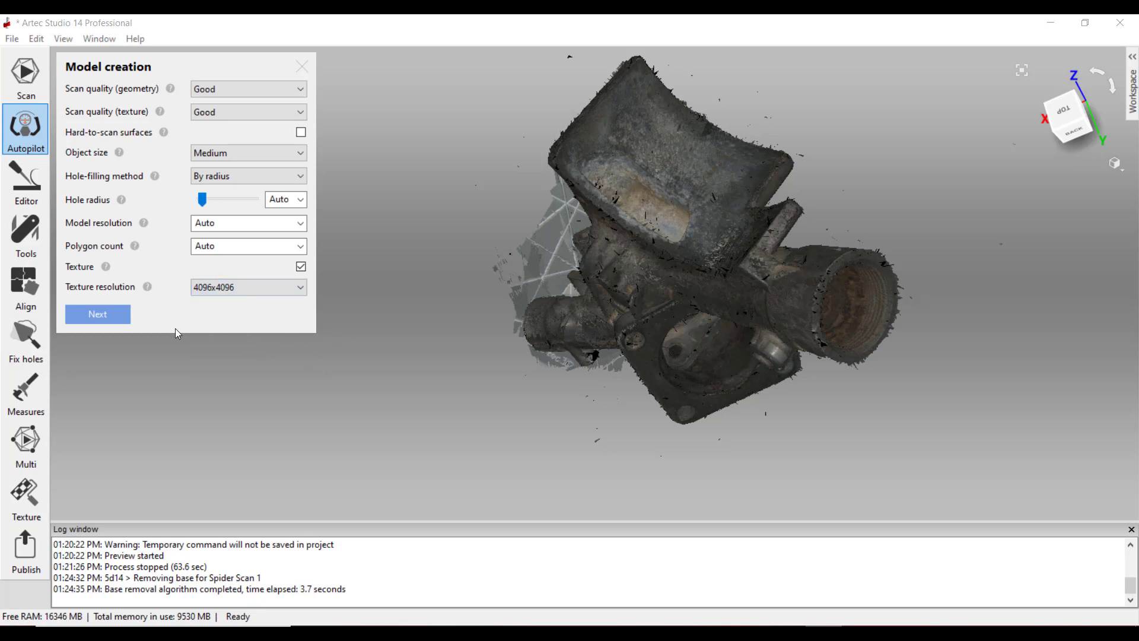
# - Accept the model creation settings, enter the scan editing stage, and hide Spider Scan 1 to isolate Spider Scan 2
pyautogui.click(95, 315)
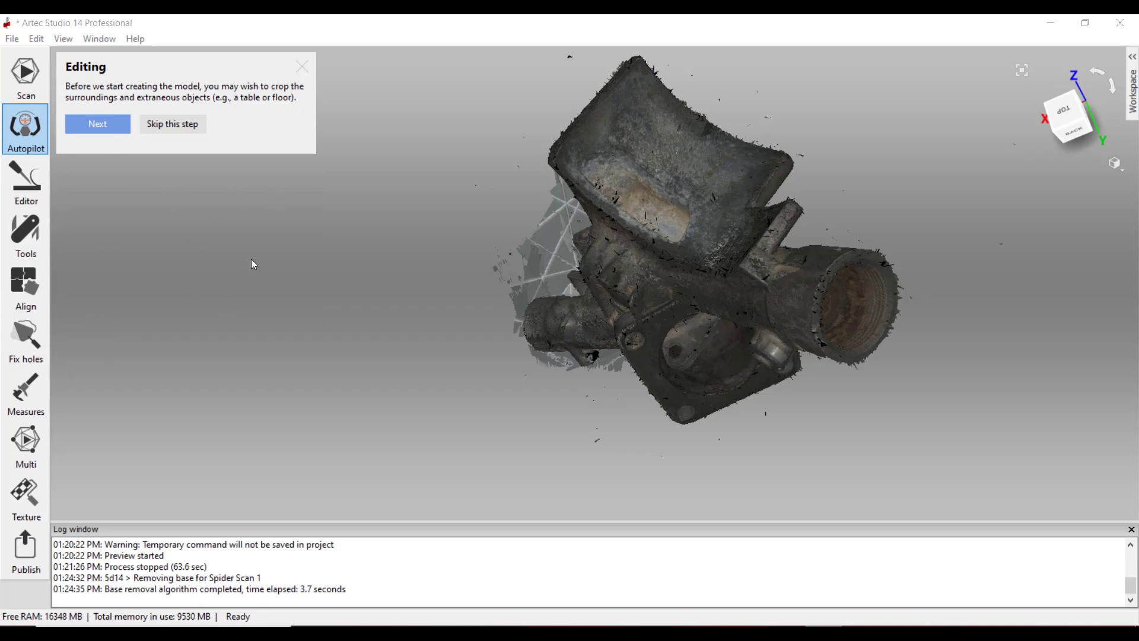
pyautogui.moveTo(254, 264); pyautogui.dragTo(384, 286)
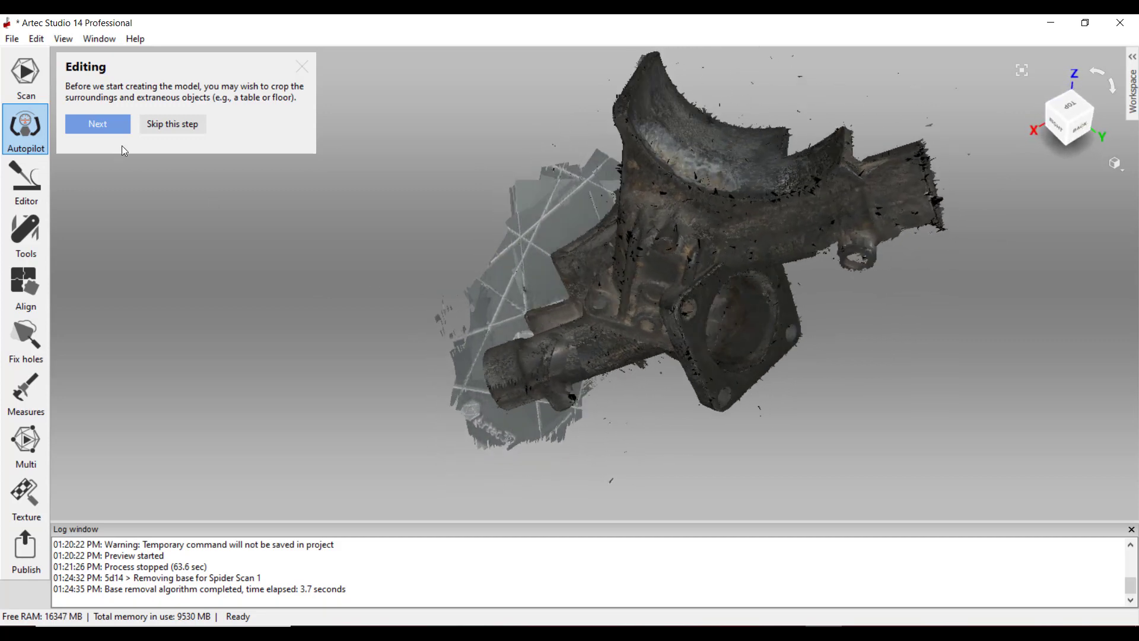
pyautogui.click(103, 122)
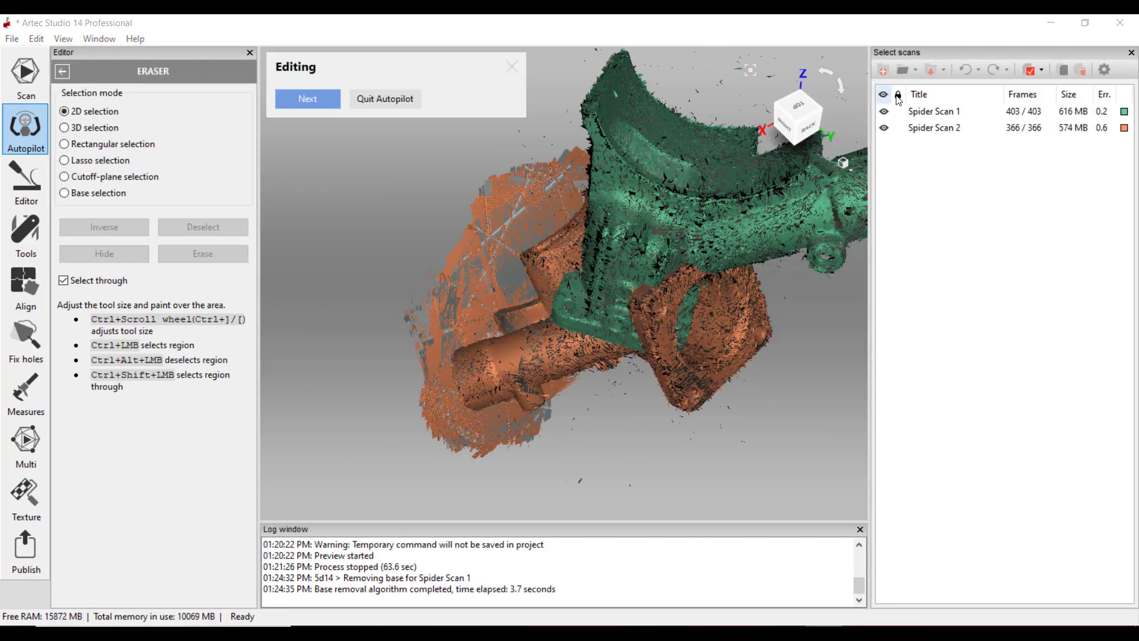
pyautogui.click(885, 112)
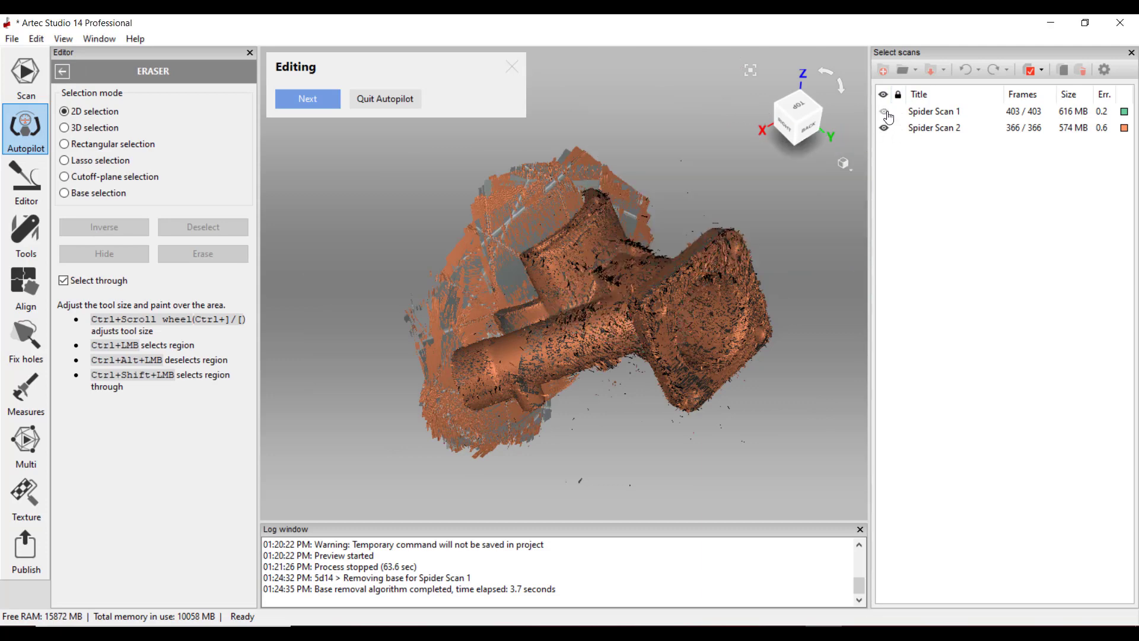
pyautogui.moveTo(593, 332); pyautogui.dragTo(481, 356)
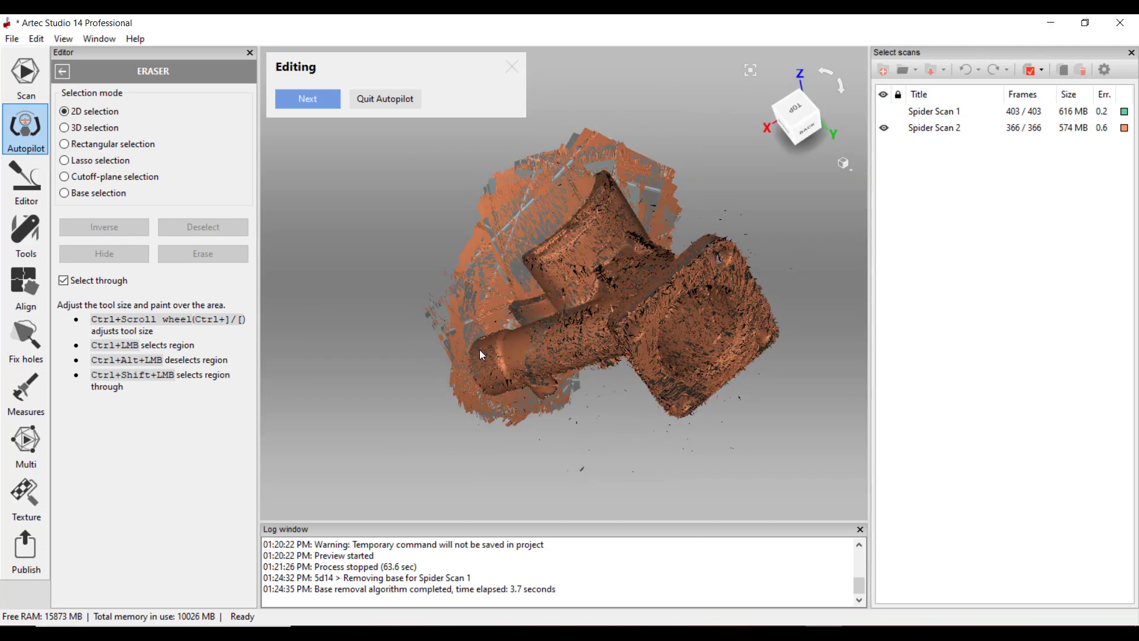
# - Erase the flat base surface from Spider Scan 2 using Cutoff-plane selection
pyautogui.click(98, 181)
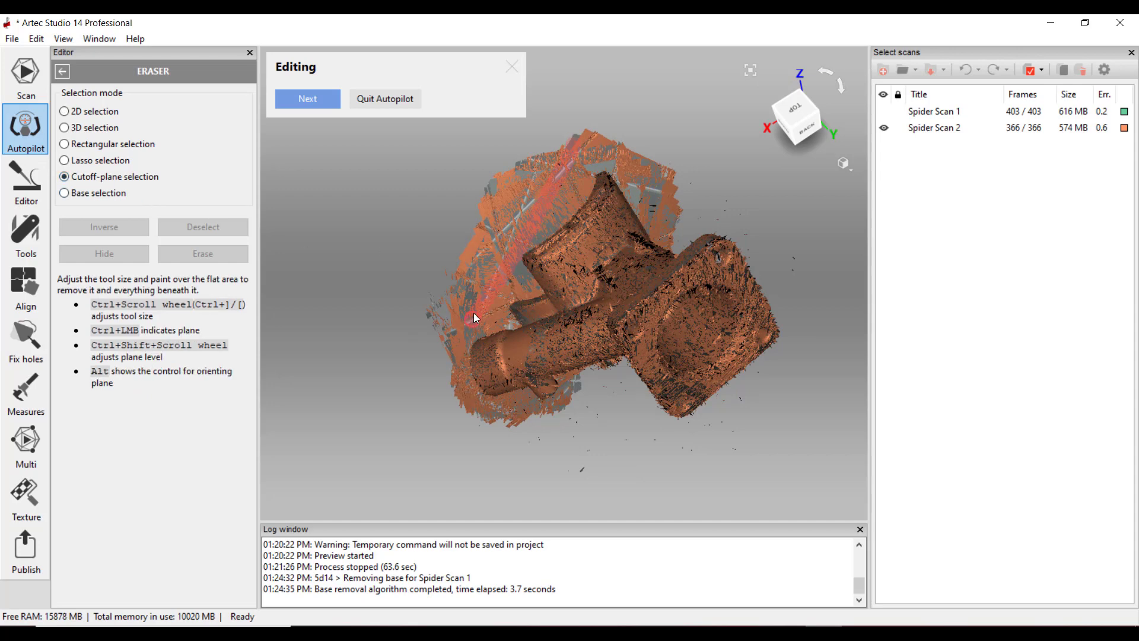
pyautogui.moveTo(582, 163); pyautogui.dragTo(557, 251)
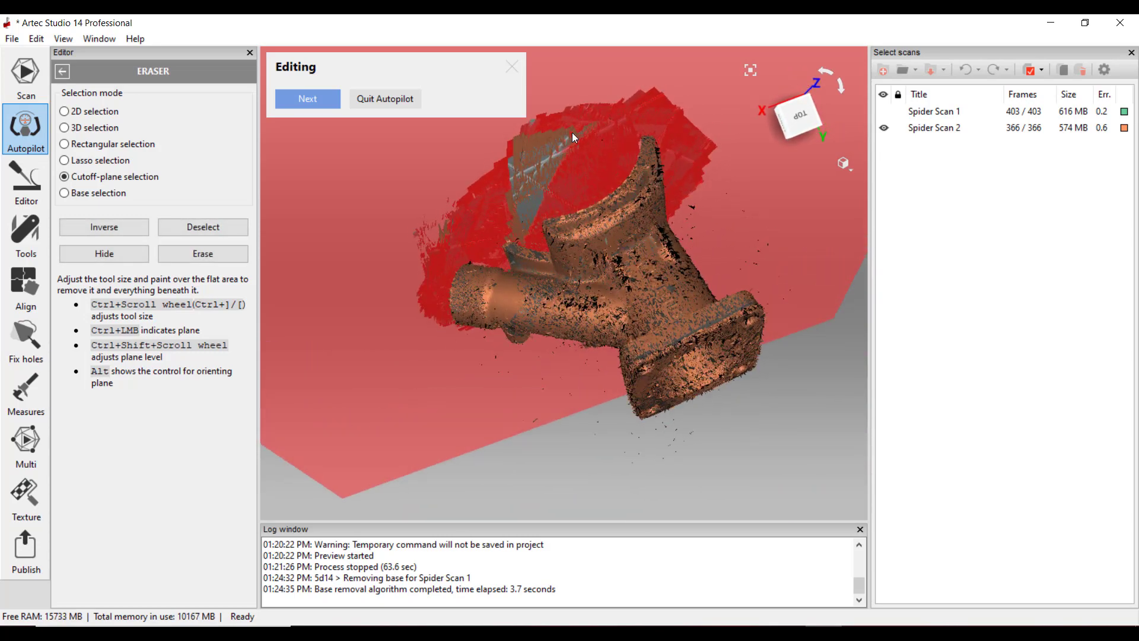
pyautogui.moveTo(573, 138); pyautogui.dragTo(535, 179)
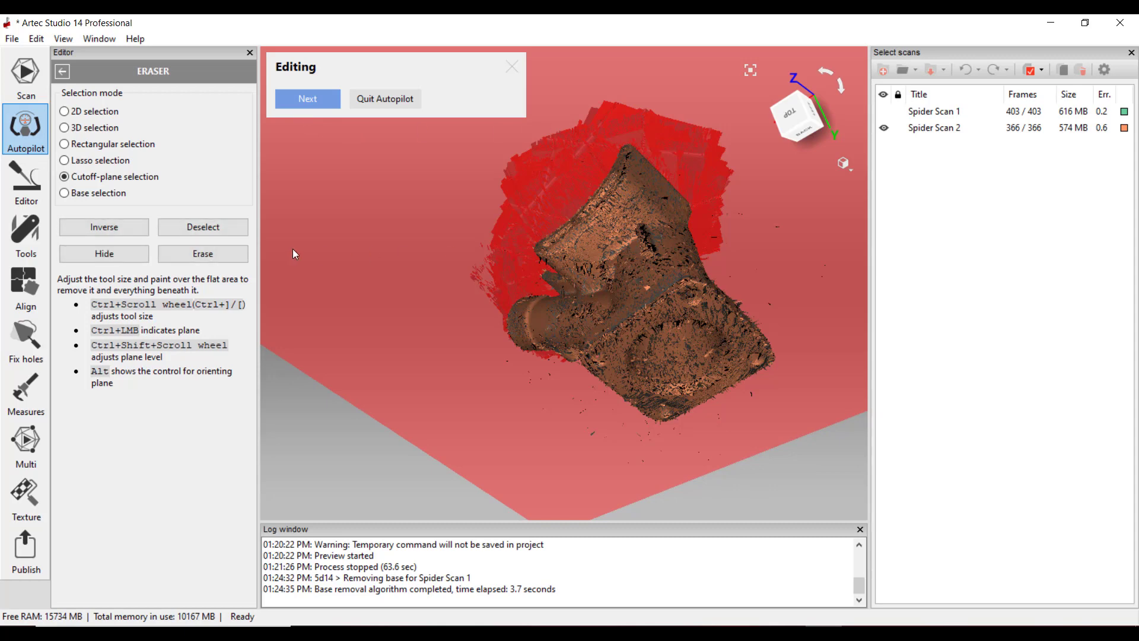
pyautogui.click(223, 253)
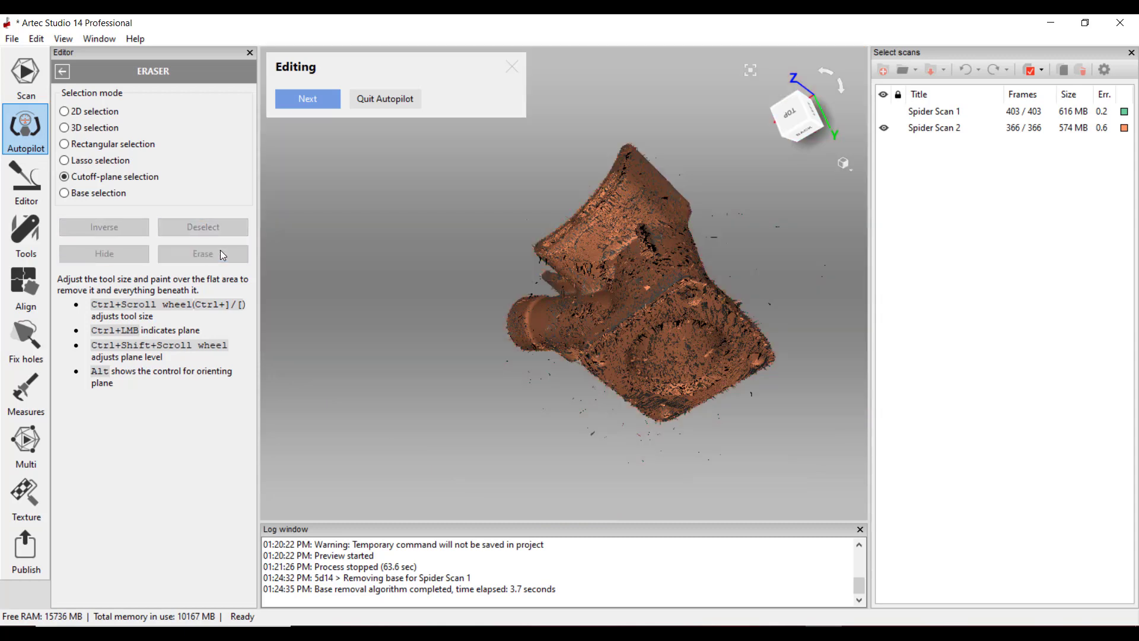
pyautogui.moveTo(750, 312)
pyautogui.mouseDown()
pyautogui.moveTo(792, 513)
pyautogui.moveTo(692, 288)
pyautogui.moveTo(501, 140)
pyautogui.mouseUp()
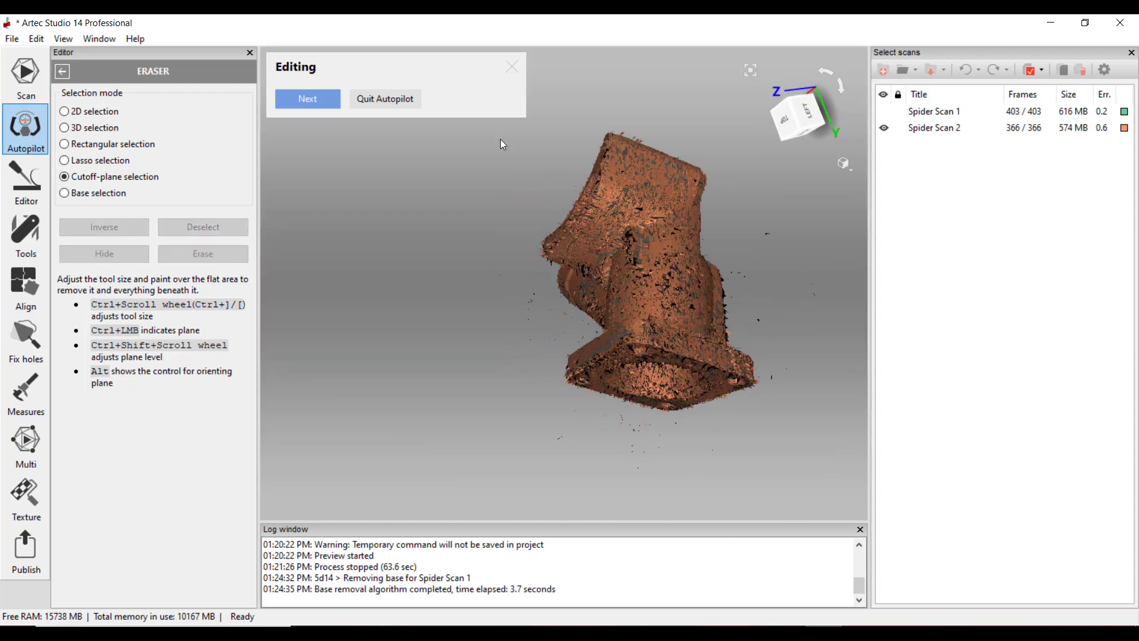
# - Finish the scan editing and auto-align the two Spider scans, checking how they fit together
pyautogui.click(325, 101)
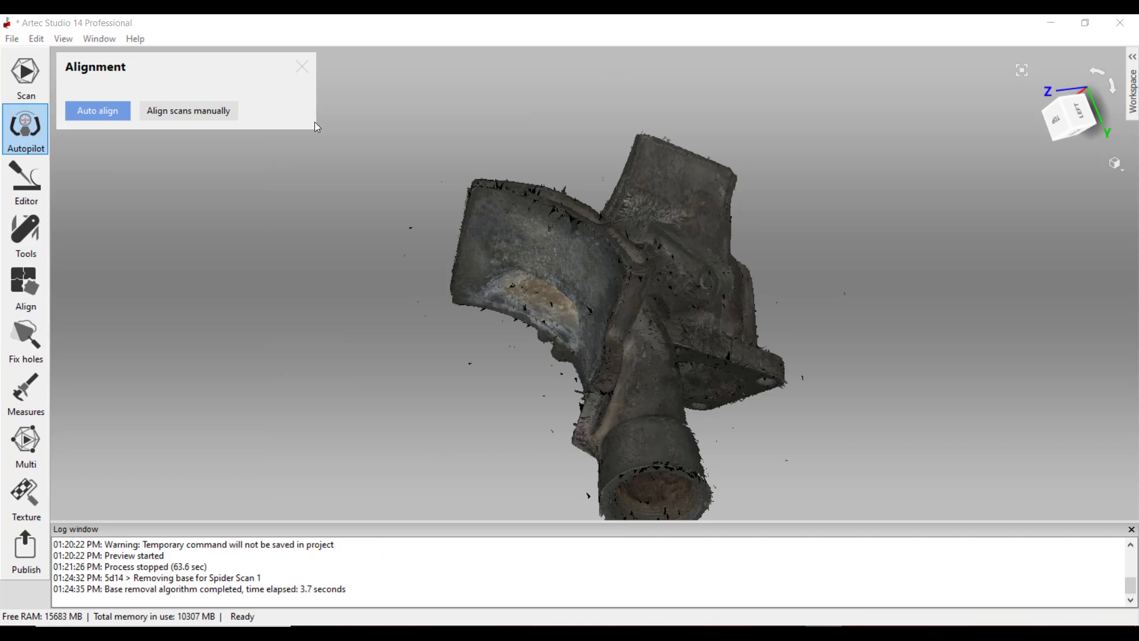
pyautogui.moveTo(316, 126); pyautogui.dragTo(195, 169)
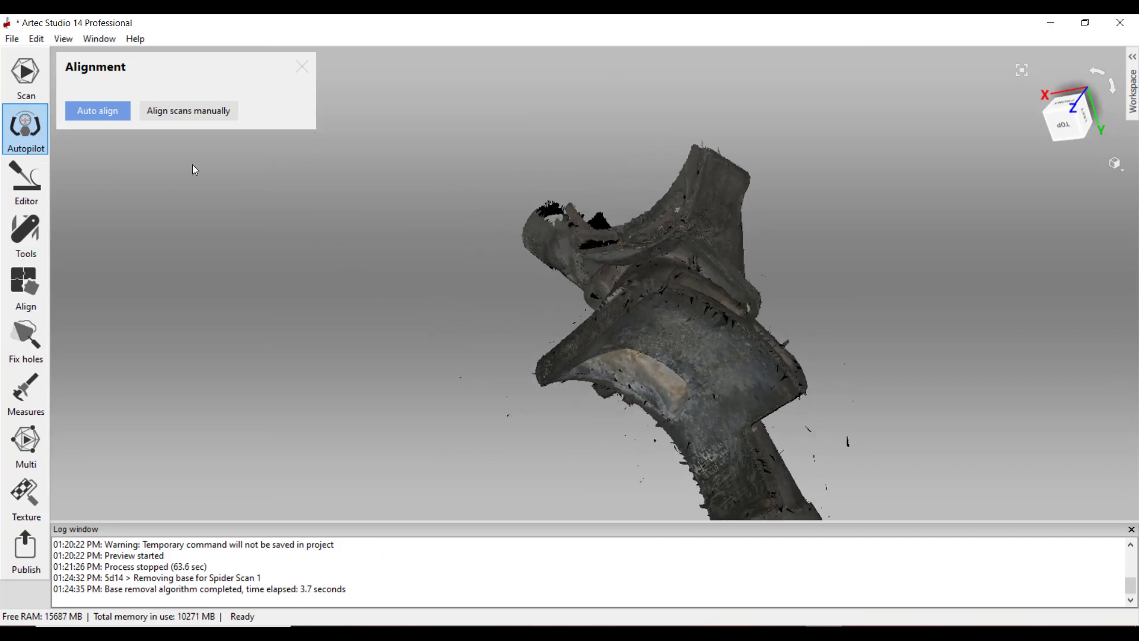
pyautogui.click(97, 117)
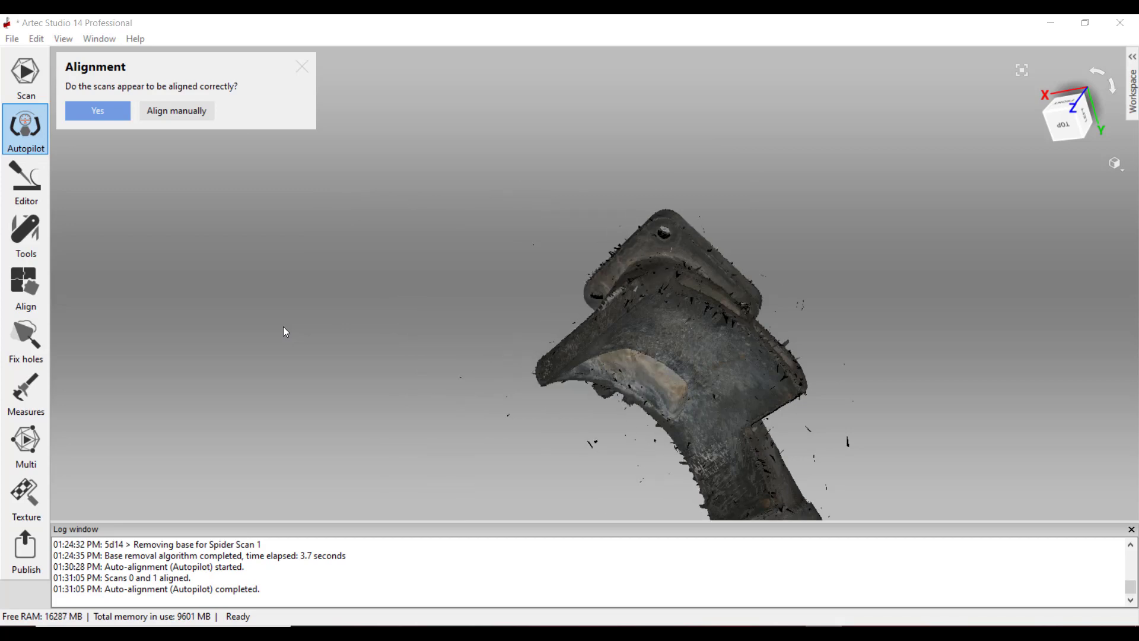
pyautogui.moveTo(755, 409); pyautogui.dragTo(726, 368)
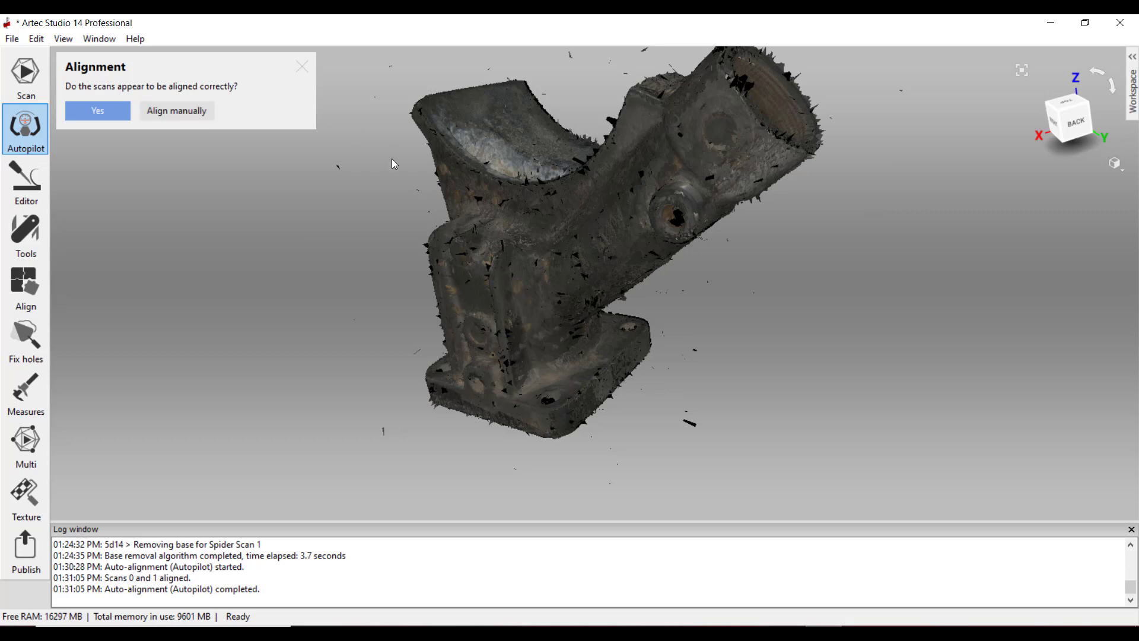
# - Confirm the alignment to start model creation and show the workspace scan list while it processes
pyautogui.click(102, 122)
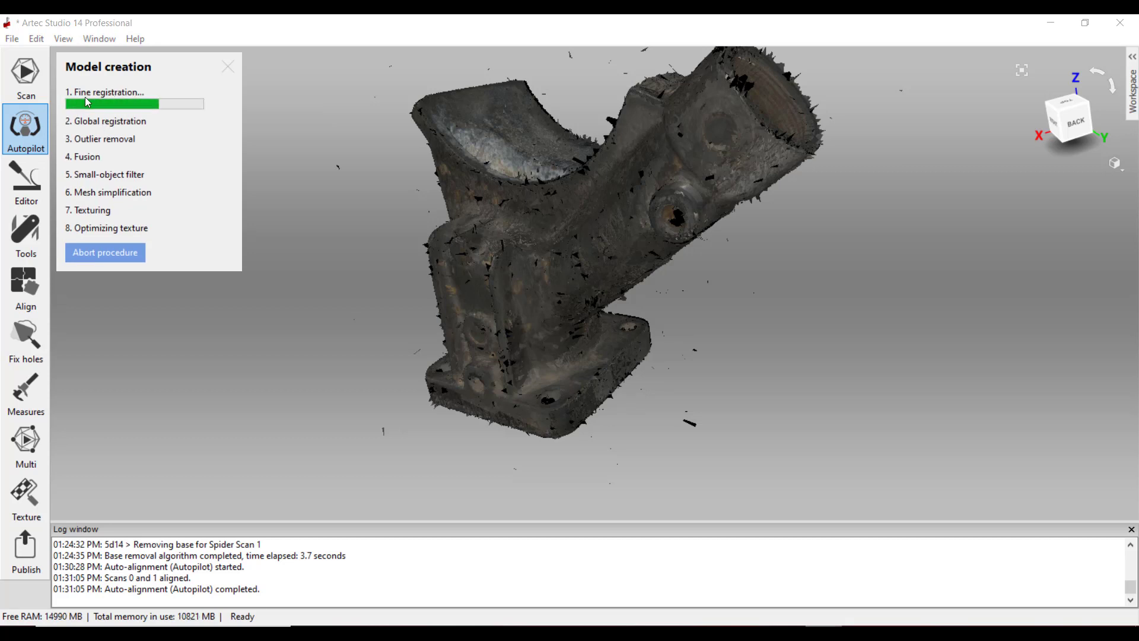
pyautogui.click(1132, 67)
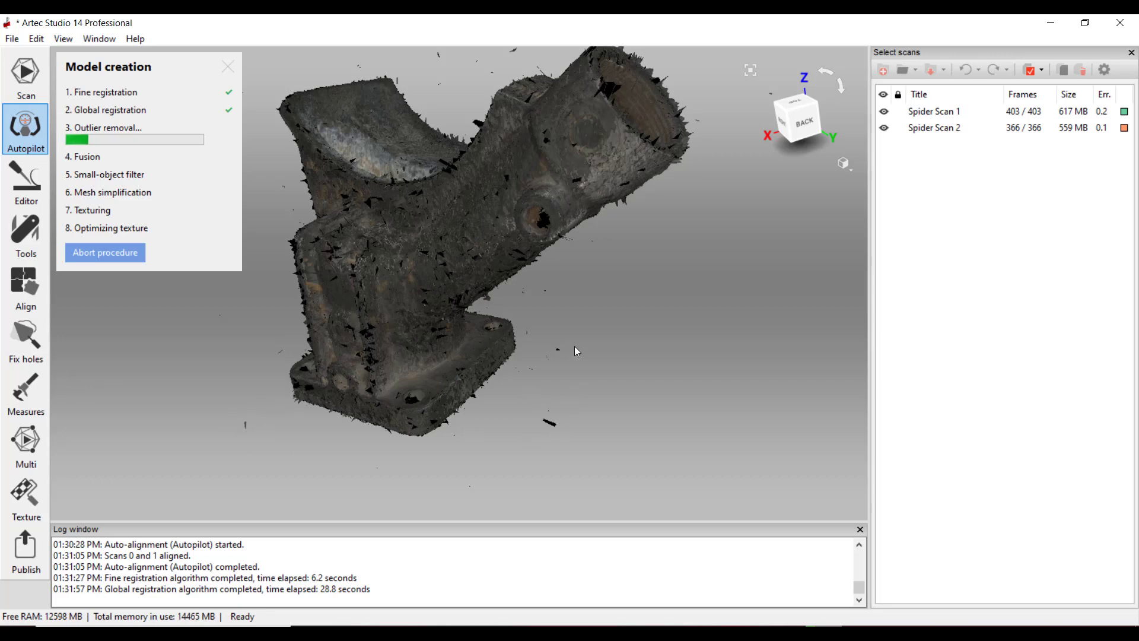
pyautogui.moveTo(549, 342)
pyautogui.mouseDown()
pyautogui.moveTo(548, 329)
pyautogui.moveTo(535, 337)
pyautogui.mouseUp()
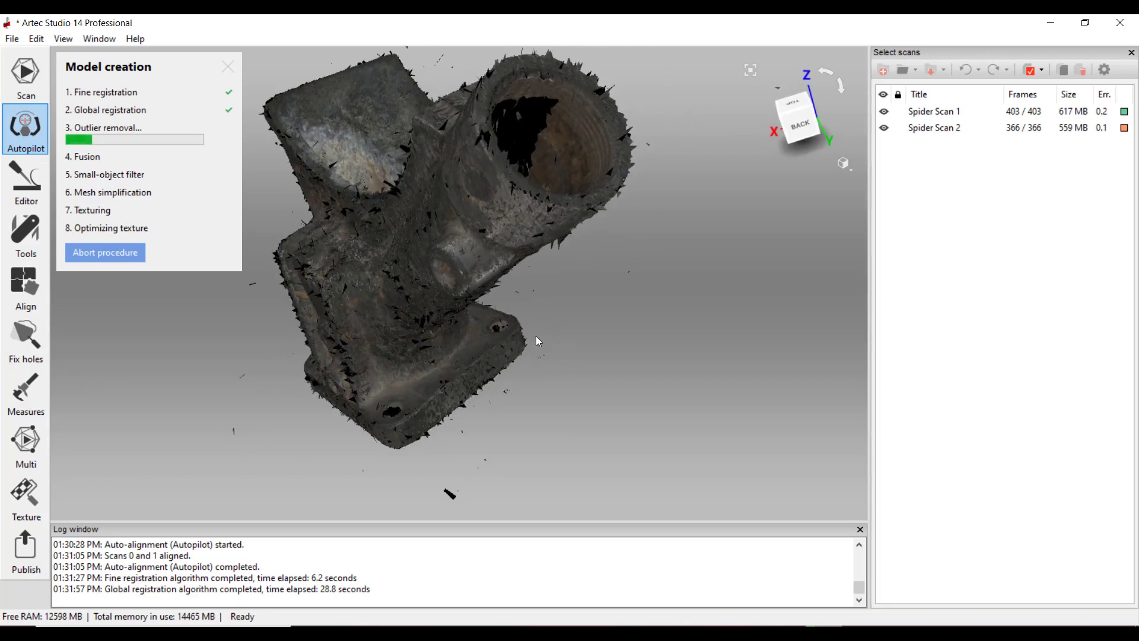
pyautogui.moveTo(639, 319); pyautogui.dragTo(579, 401)
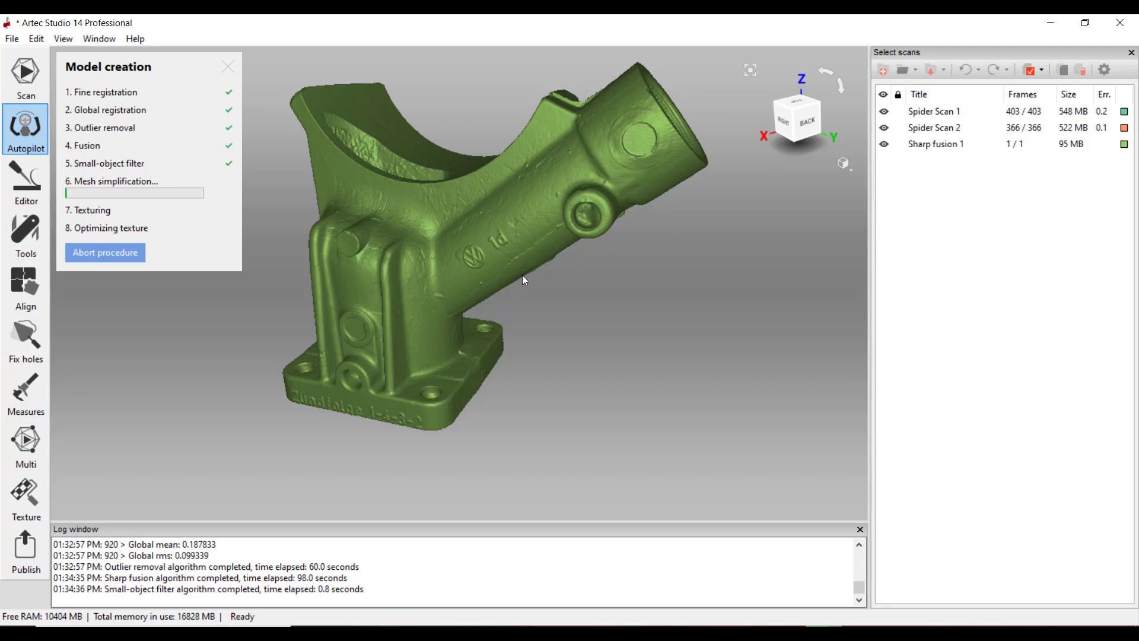
# - Examine the fused mesh's surface detail, including the raised logo, the seam along the pipe, and the part number
pyautogui.moveTo(525, 280); pyautogui.dragTo(564, 369)
pyautogui.scroll(5, 497, 255)
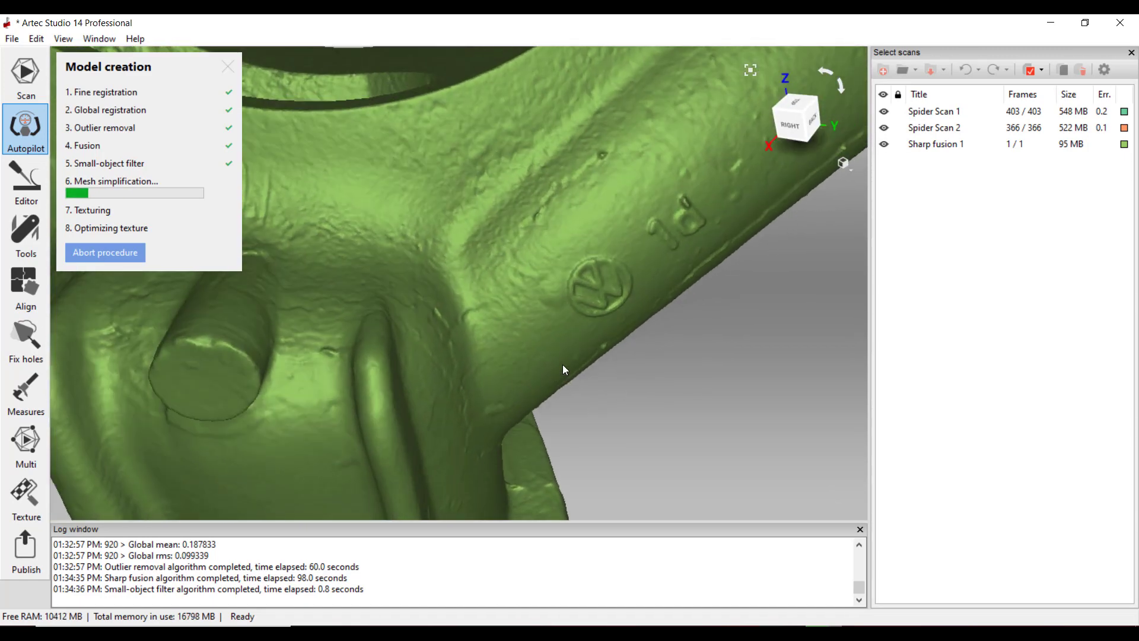
pyautogui.moveTo(663, 312); pyautogui.dragTo(534, 184)
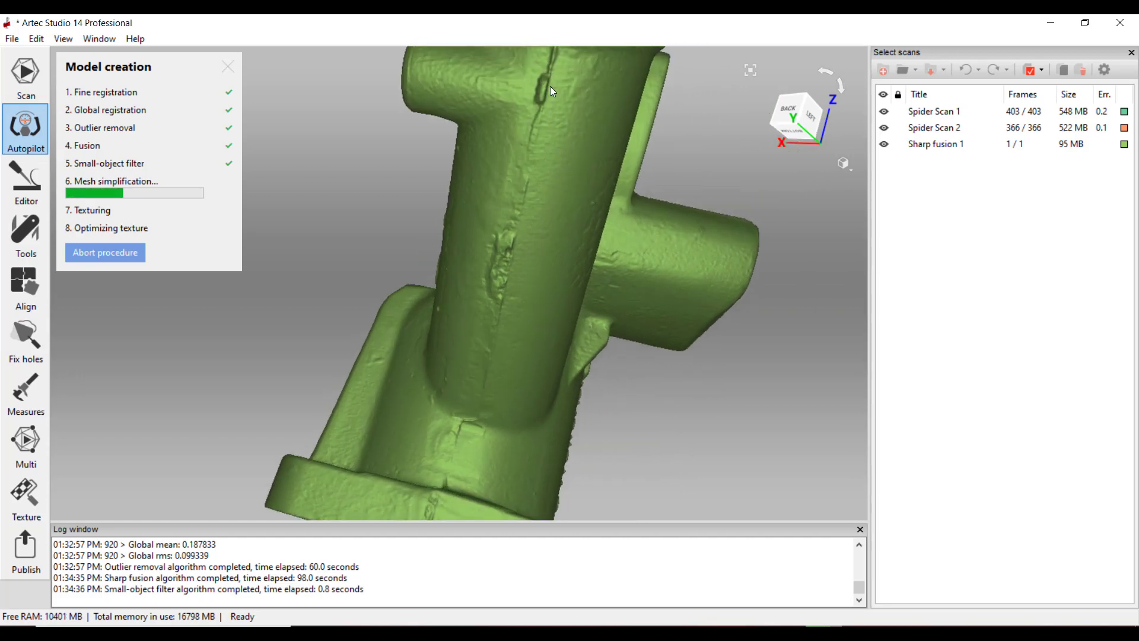
pyautogui.moveTo(551, 90); pyautogui.dragTo(340, 162)
pyautogui.scroll(-5, 399, 283)
pyautogui.scroll(5, 454, 366)
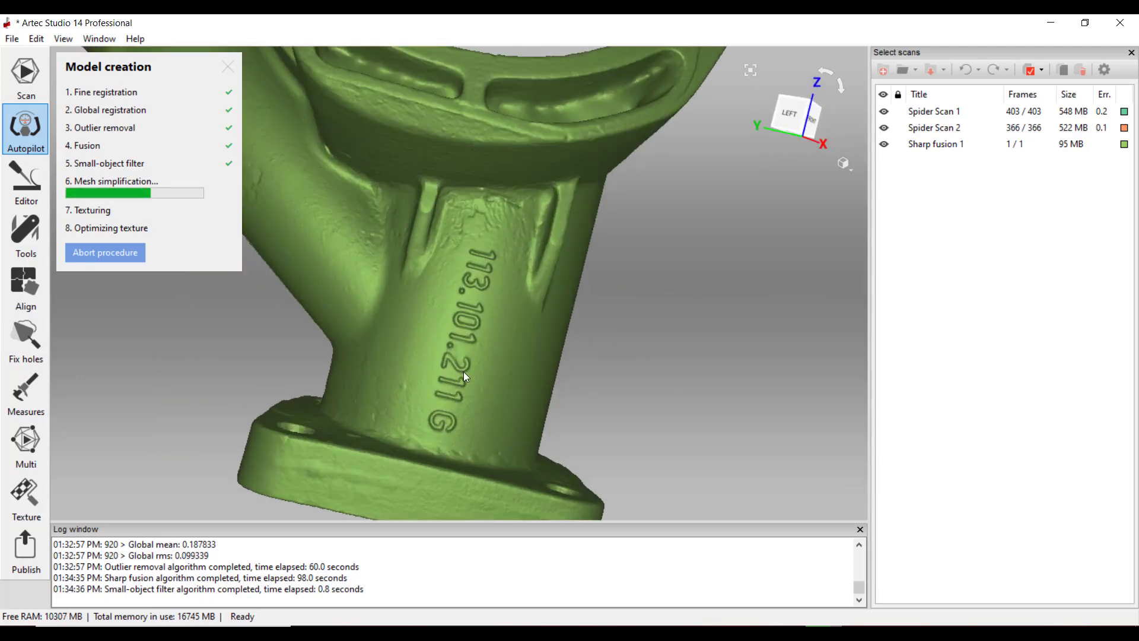
pyautogui.scroll(3, 465, 372)
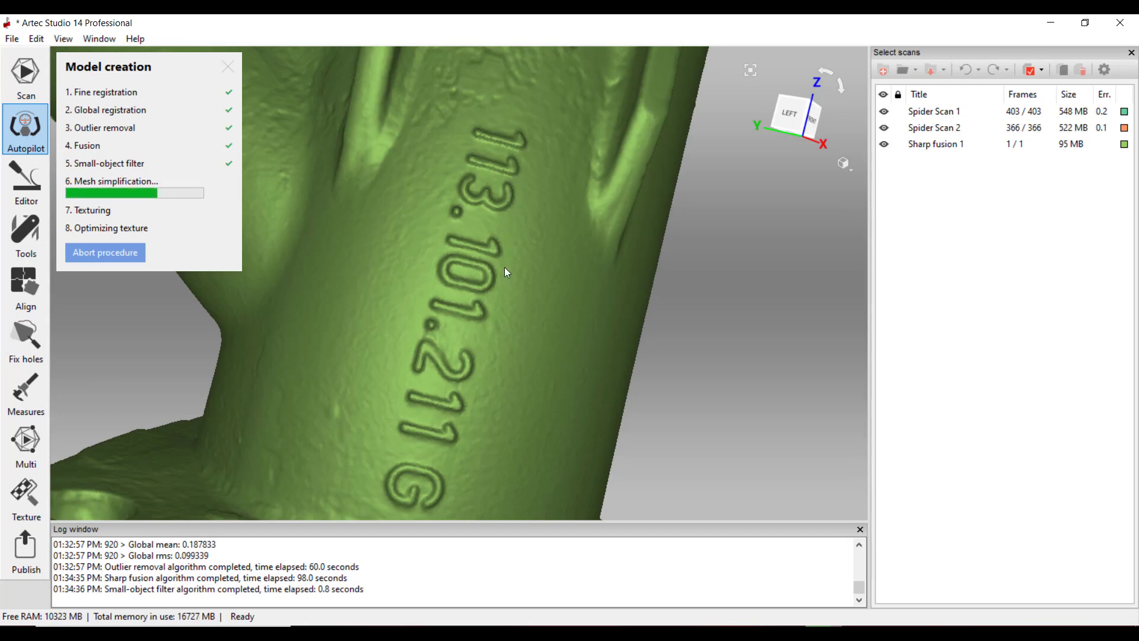
pyautogui.scroll(-6, 478, 425)
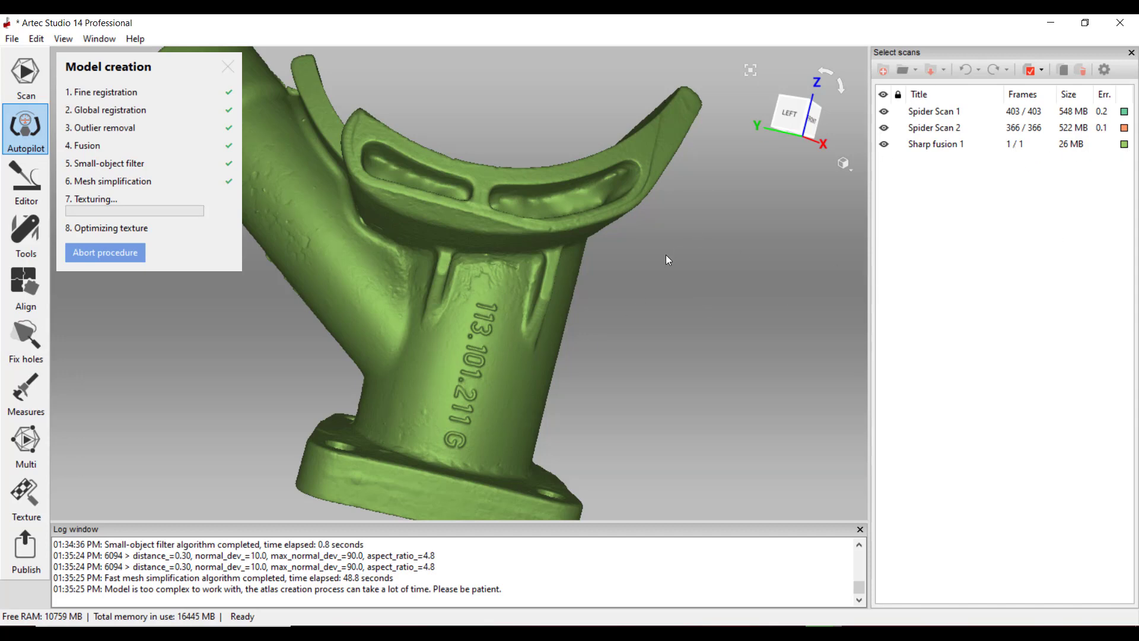
# - Examine the simplified mesh's part number, flange opening, and outer sides while the texture is generated and optimized
pyautogui.moveTo(532, 348); pyautogui.dragTo(440, 355)
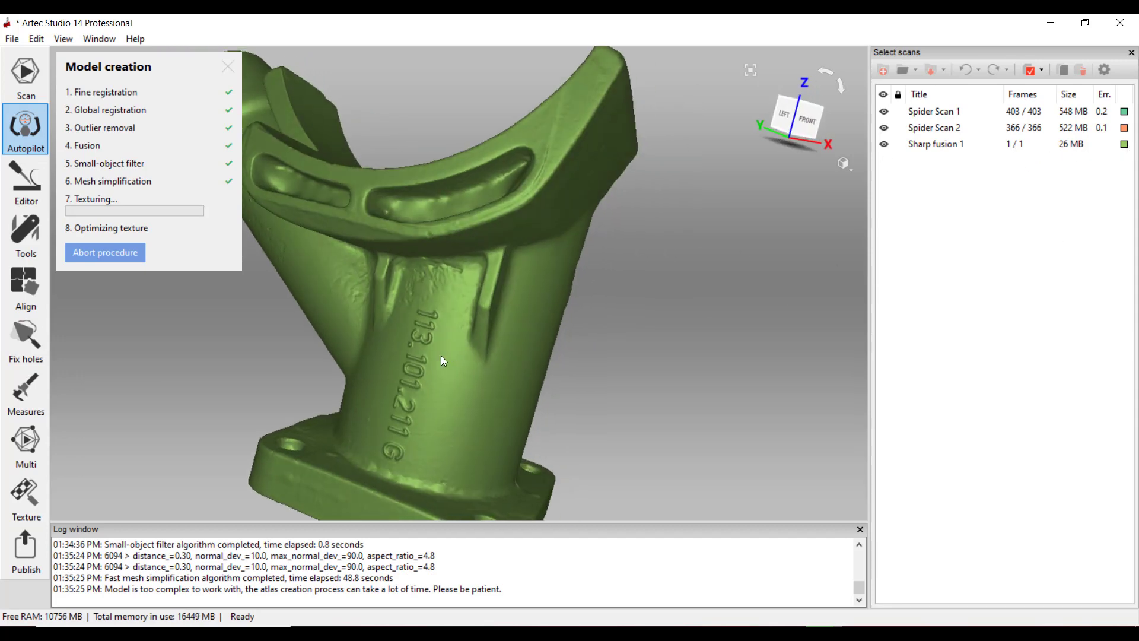
pyautogui.scroll(3, 443, 351)
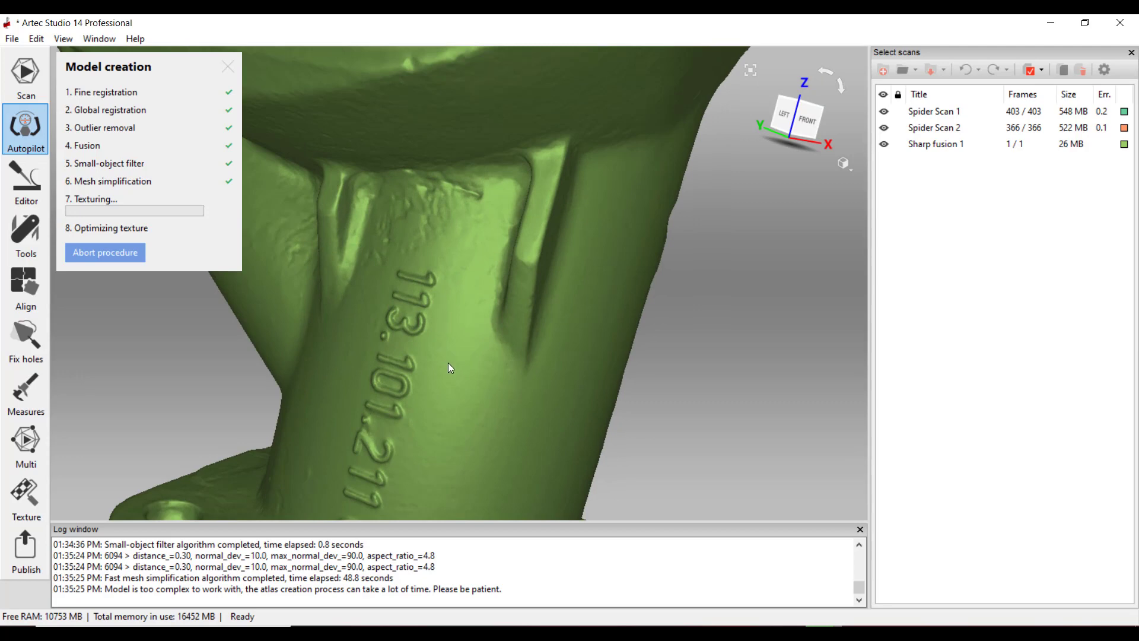
pyautogui.scroll(-5, 450, 364)
pyautogui.moveTo(452, 372); pyautogui.dragTo(582, 202)
pyautogui.moveTo(414, 411); pyautogui.dragTo(419, 356)
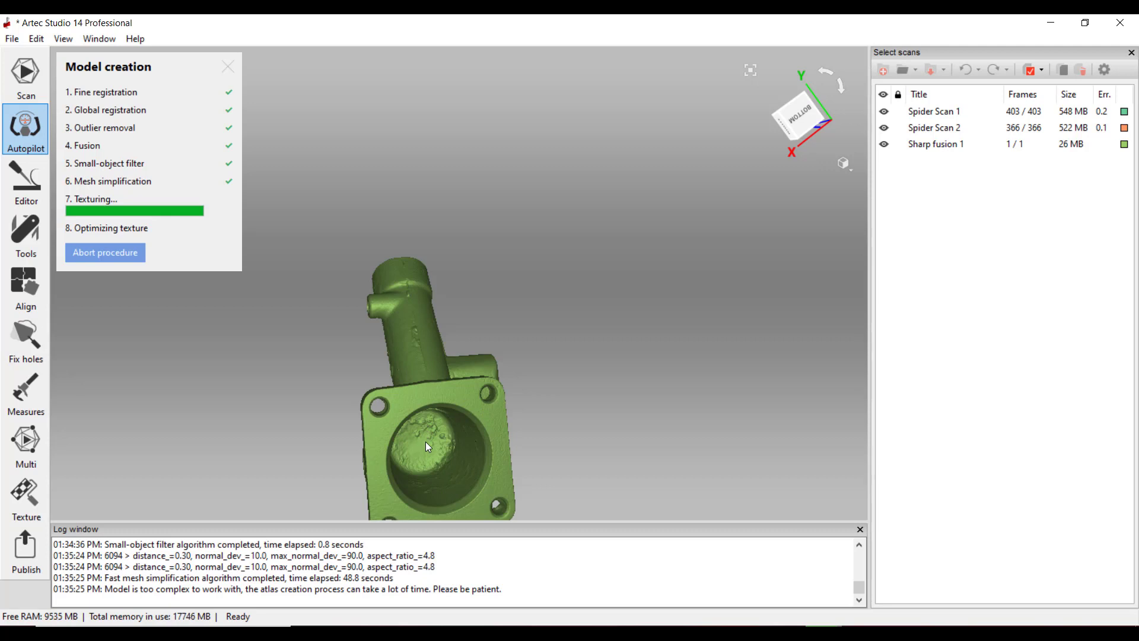
pyautogui.moveTo(487, 372); pyautogui.dragTo(761, 452)
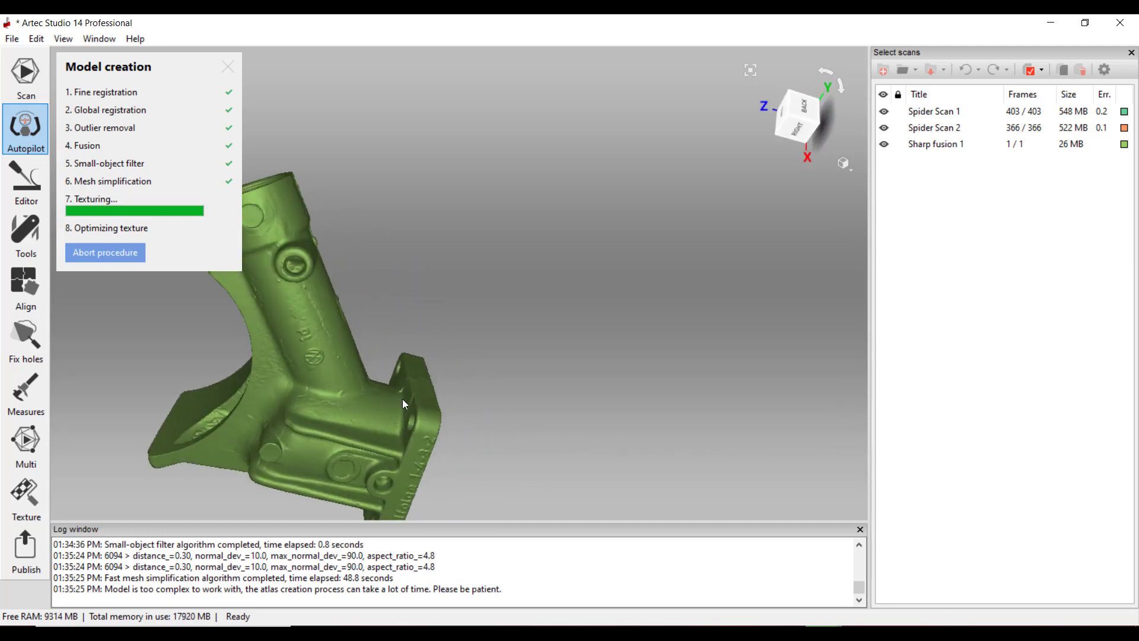
pyautogui.moveTo(404, 404); pyautogui.dragTo(572, 411, button='right')
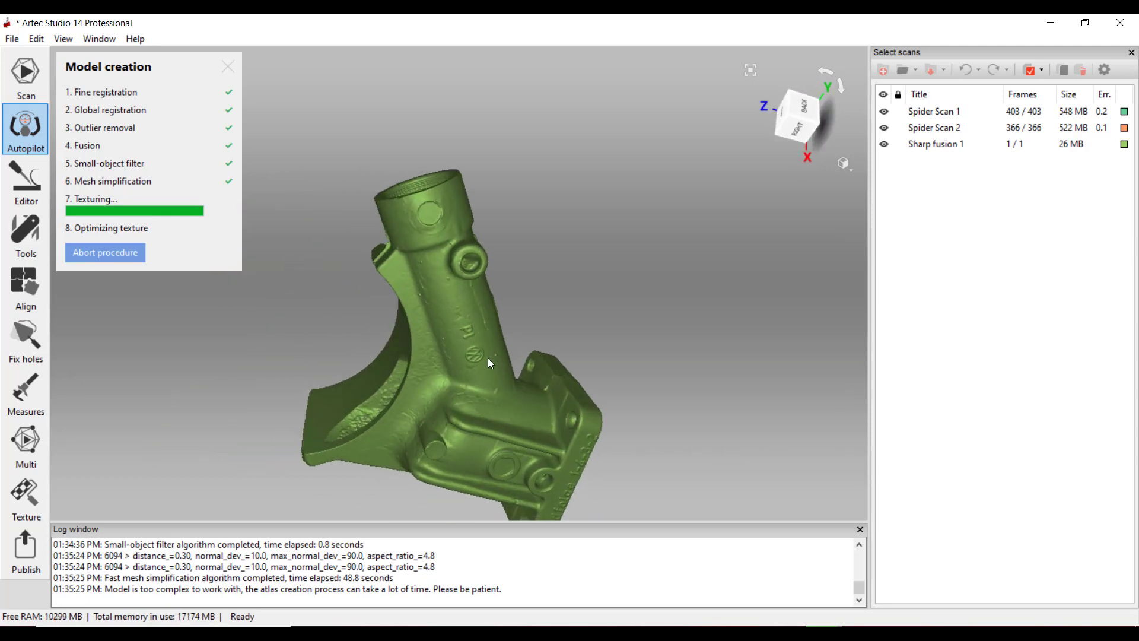
pyautogui.moveTo(514, 379); pyautogui.dragTo(714, 375)
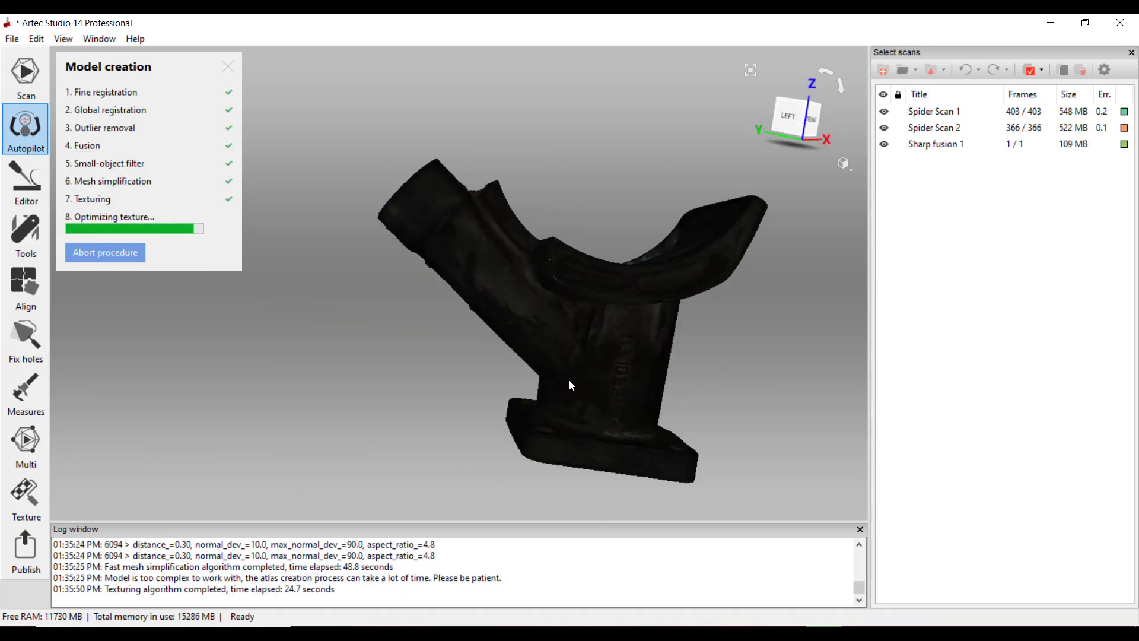
pyautogui.moveTo(568, 379); pyautogui.dragTo(409, 368)
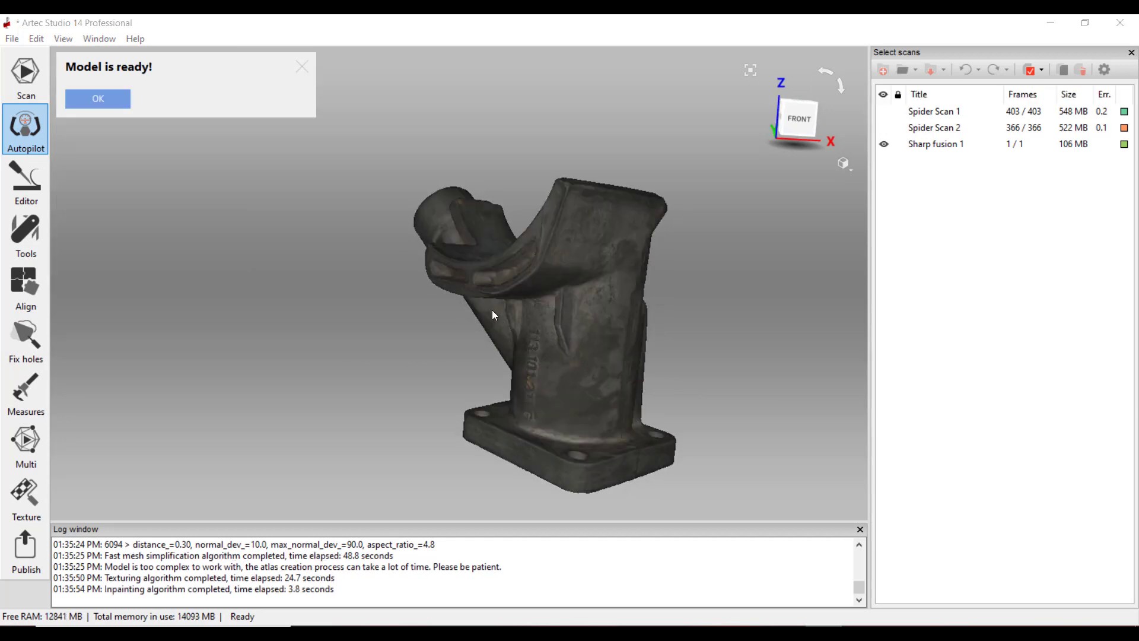
# - Close the completed Autopilot procedure and inspect the textured model from several sides
pyautogui.click(102, 97)
pyautogui.moveTo(495, 292); pyautogui.dragTo(277, 464)
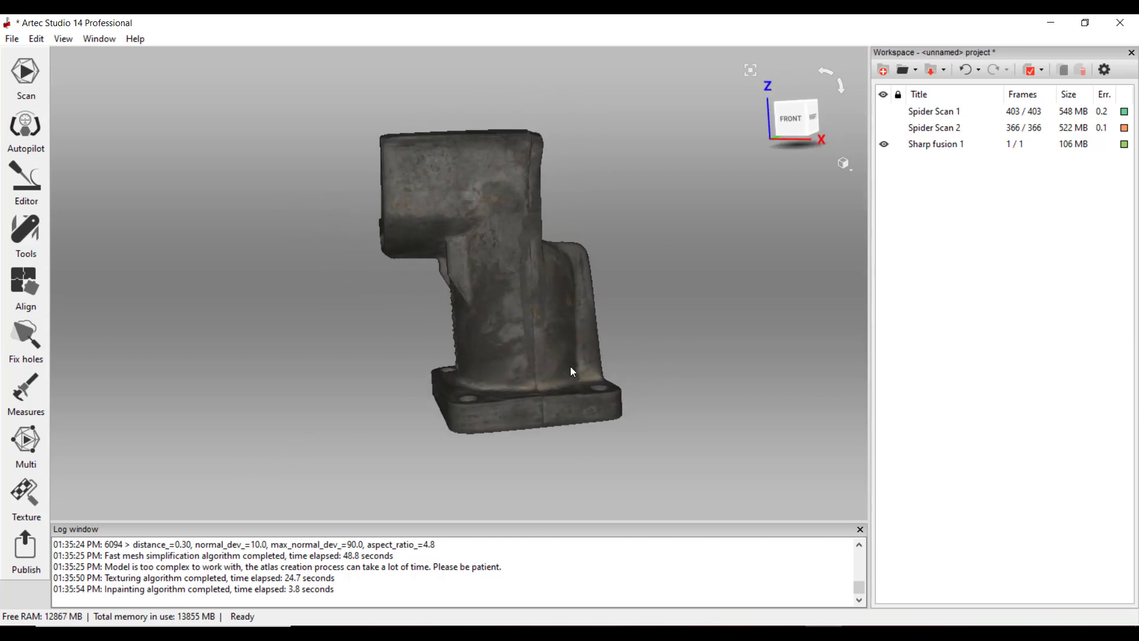
pyautogui.moveTo(573, 372); pyautogui.dragTo(509, 369)
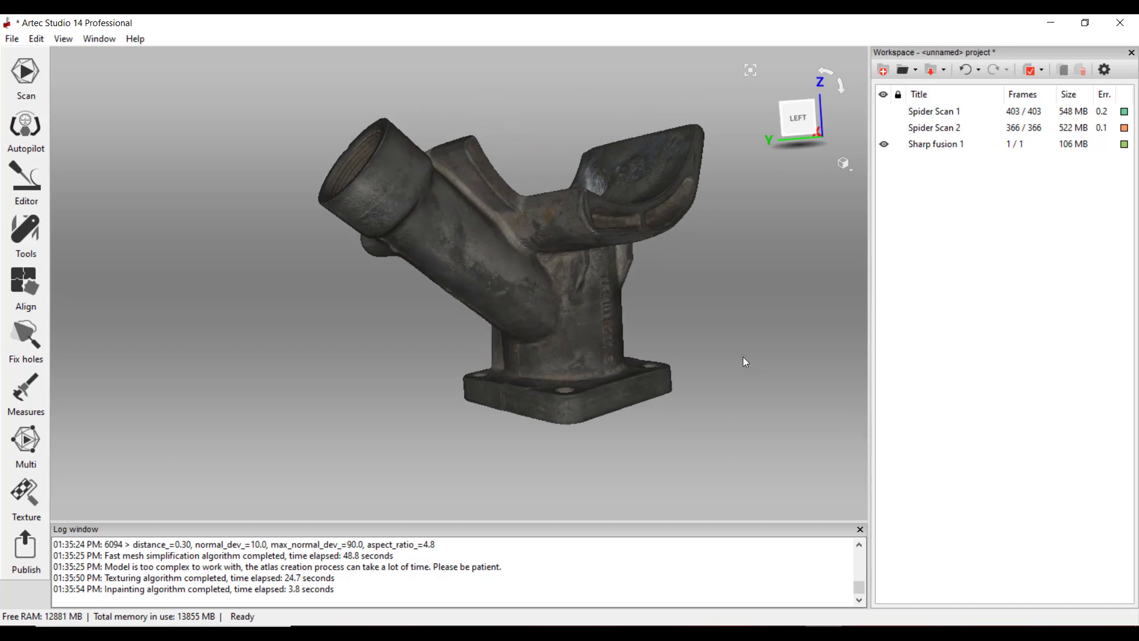
pyautogui.moveTo(746, 362); pyautogui.dragTo(766, 279)
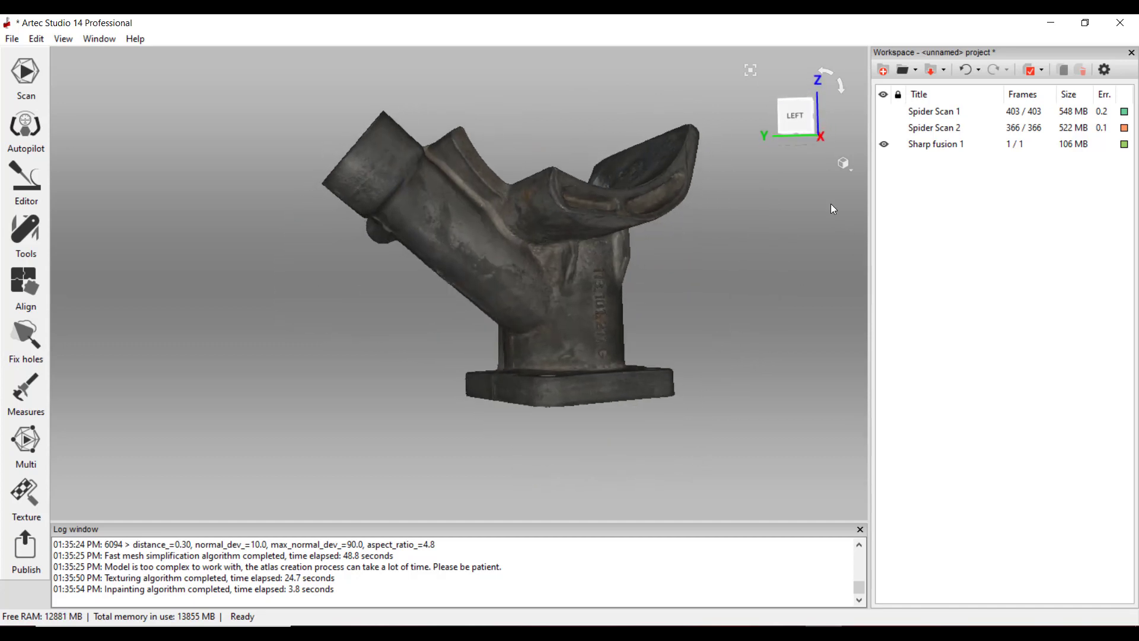
# - Set the color mode to Scan color and inspect the model's geometry without its texture
pyautogui.click(842, 164)
pyautogui.click(794, 225)
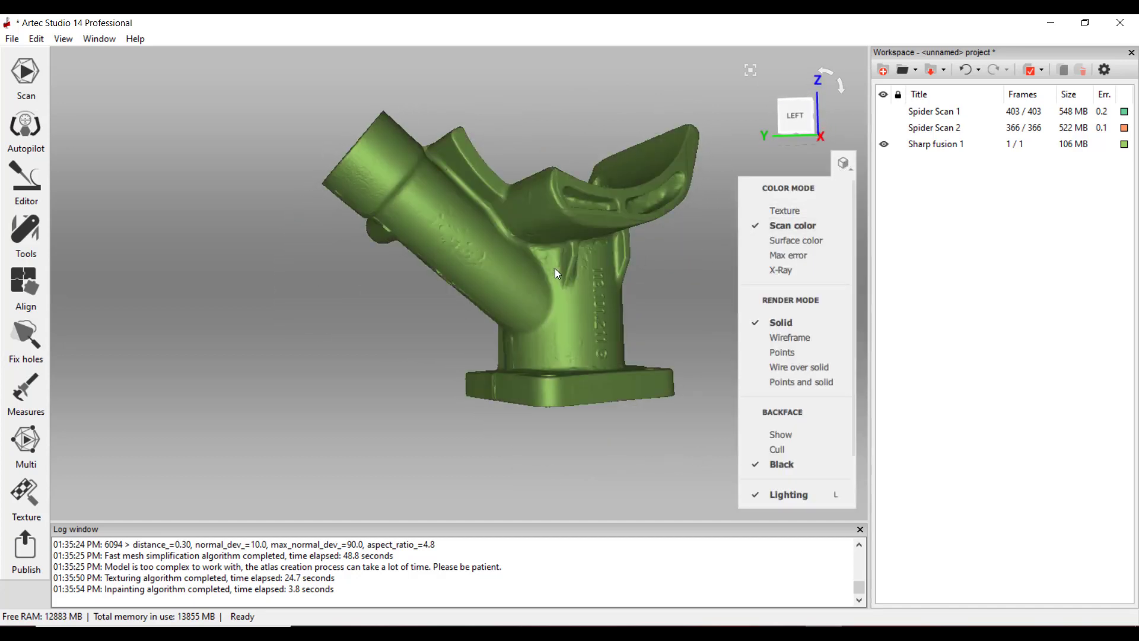
pyautogui.moveTo(557, 274); pyautogui.dragTo(468, 302)
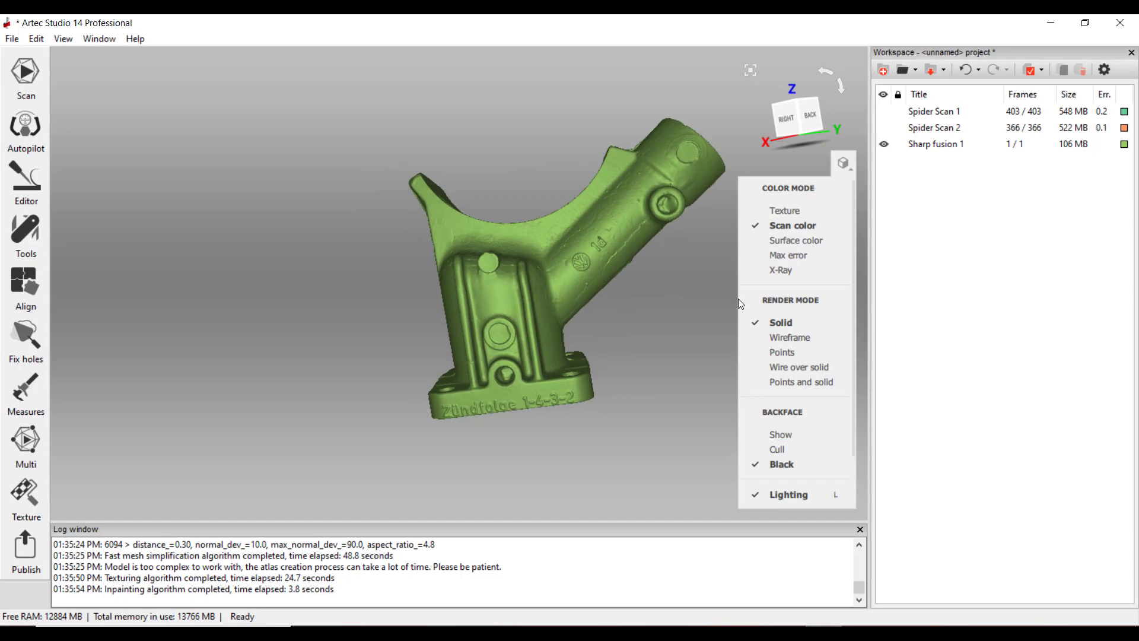
# - Set the render mode to Wireframe and inspect the mesh triangles at the part number and around the flange opening
pyautogui.click(785, 337)
pyautogui.moveTo(653, 336); pyautogui.dragTo(669, 269)
pyautogui.scroll(10, 564, 361)
pyautogui.scroll(-8, 663, 279)
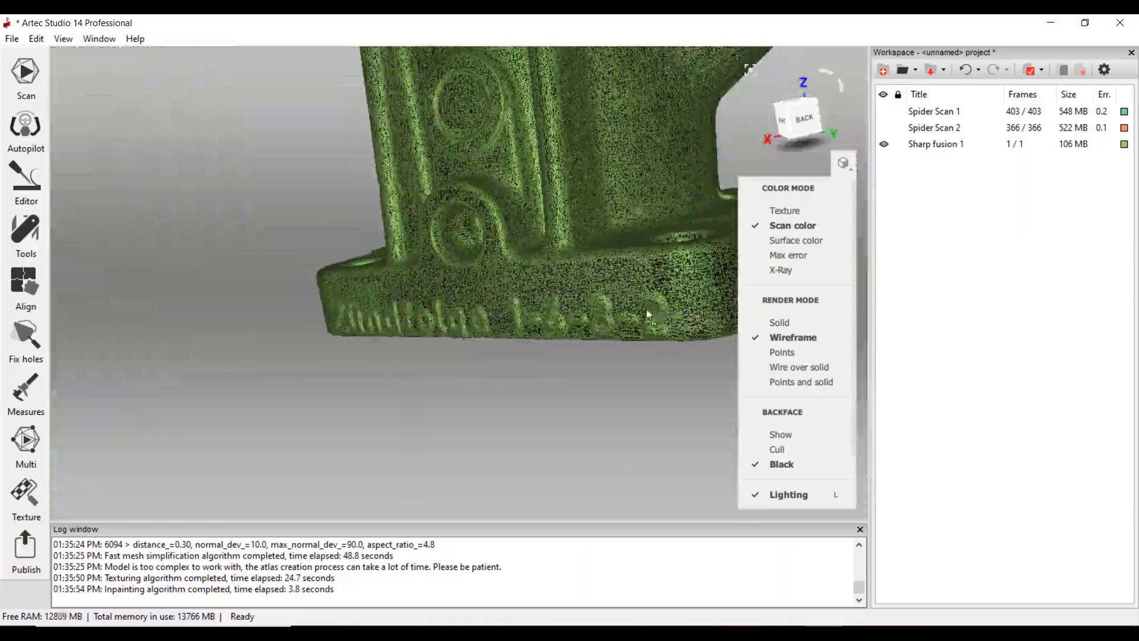
pyautogui.moveTo(648, 315); pyautogui.dragTo(539, 239)
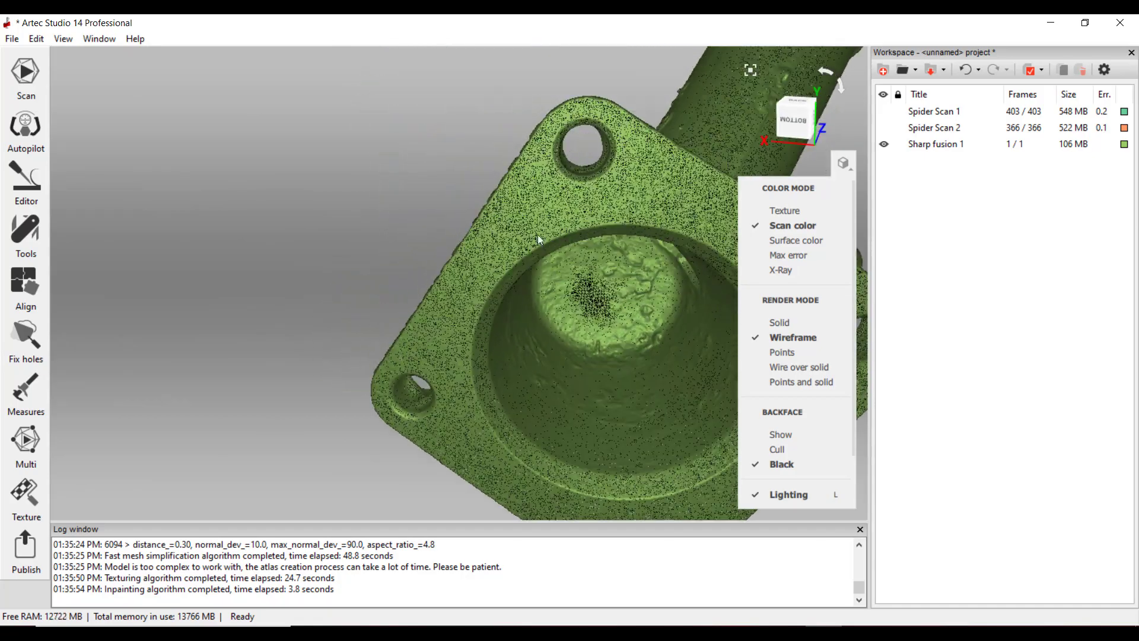
pyautogui.scroll(8, 539, 239)
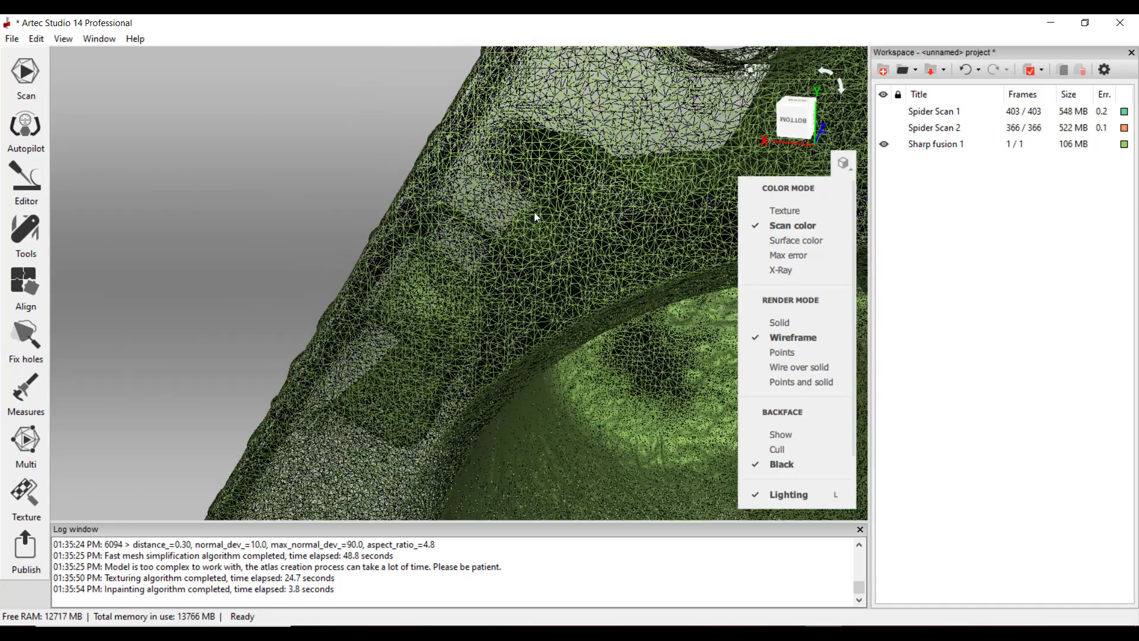
pyautogui.scroll(-6, 565, 229)
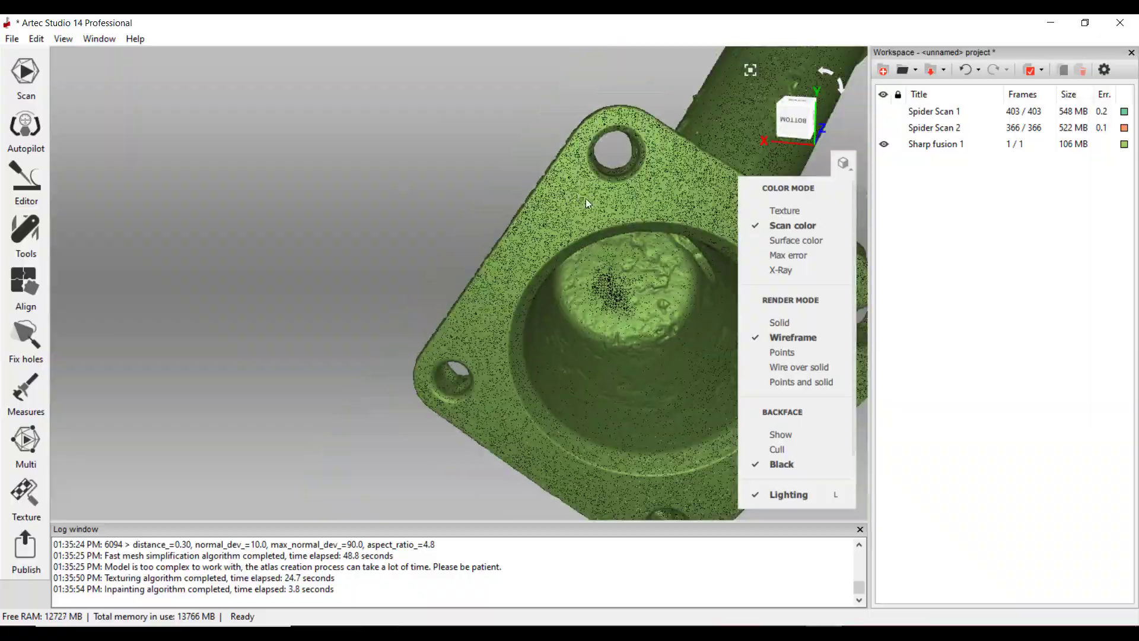
# - Examine the wireframe density around the raised logo on the angled pipe and the adjoining ribbed body
pyautogui.moveTo(585, 198); pyautogui.dragTo(486, 299)
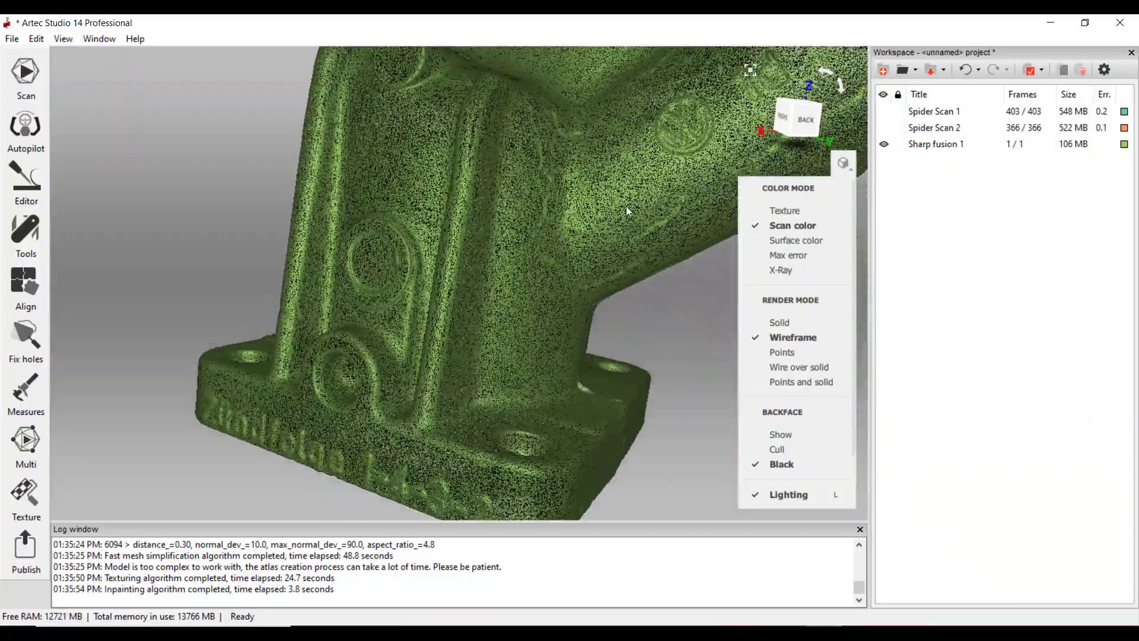
pyautogui.scroll(7, 473, 315)
pyautogui.scroll(-8, 536, 255)
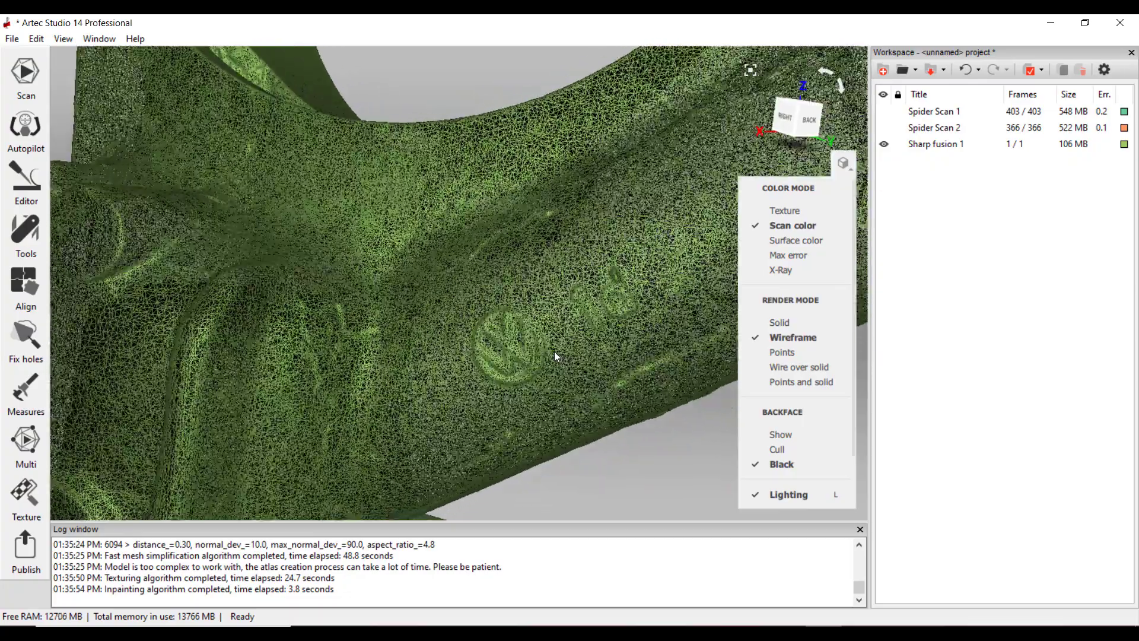
pyautogui.scroll(-2, 555, 352)
pyautogui.moveTo(555, 351); pyautogui.dragTo(579, 330)
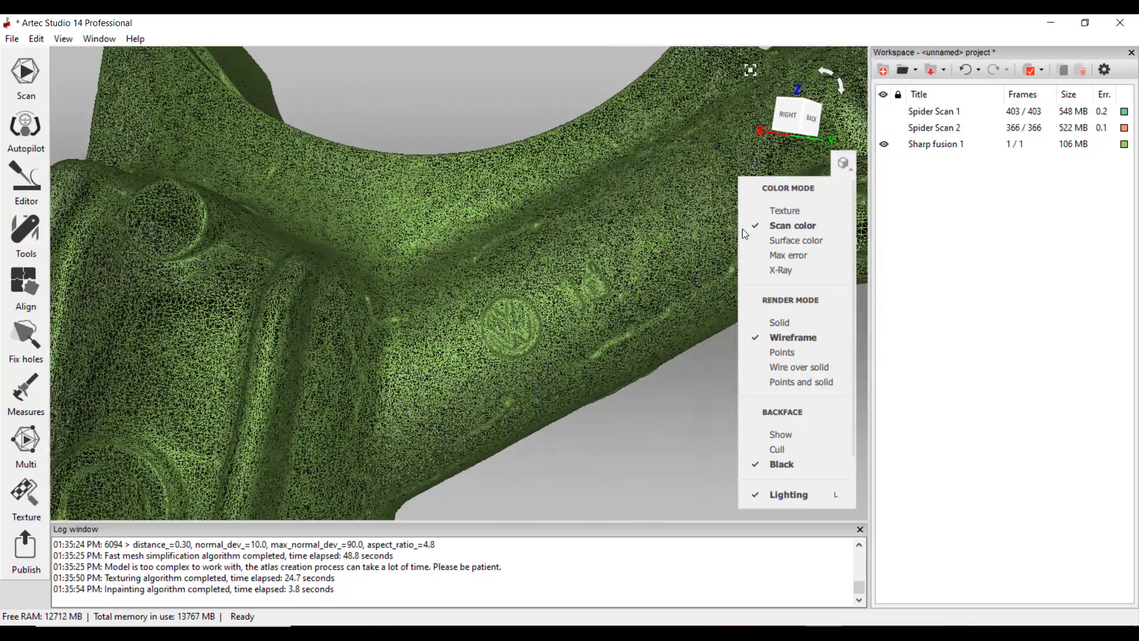
# - Set the color mode to Texture and the render mode to Solid, with the whole part in view
pyautogui.click(777, 210)
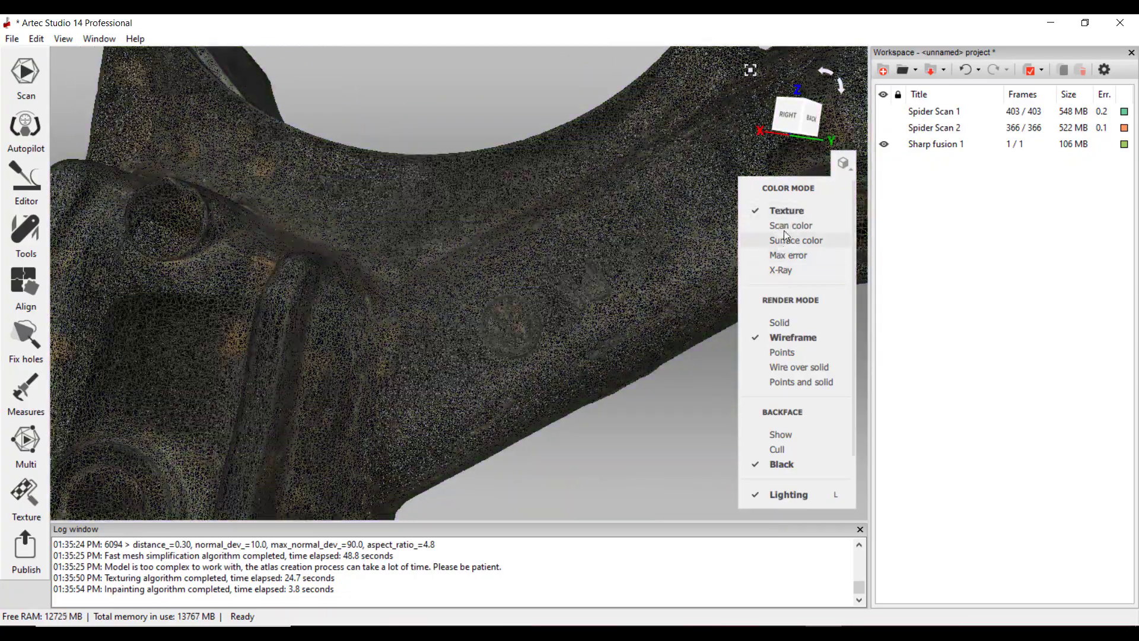
pyautogui.click(780, 322)
pyautogui.scroll(-5, 478, 322)
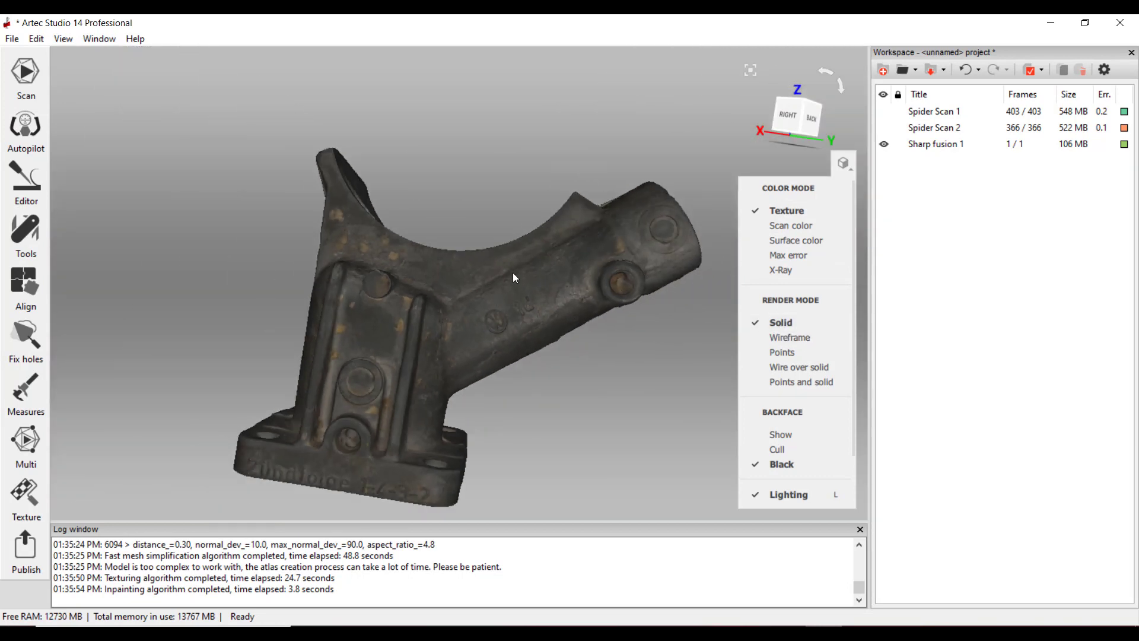
pyautogui.moveTo(514, 277); pyautogui.dragTo(512, 382)
pyautogui.scroll(-3, 514, 353)
pyautogui.scroll(2, 518, 363)
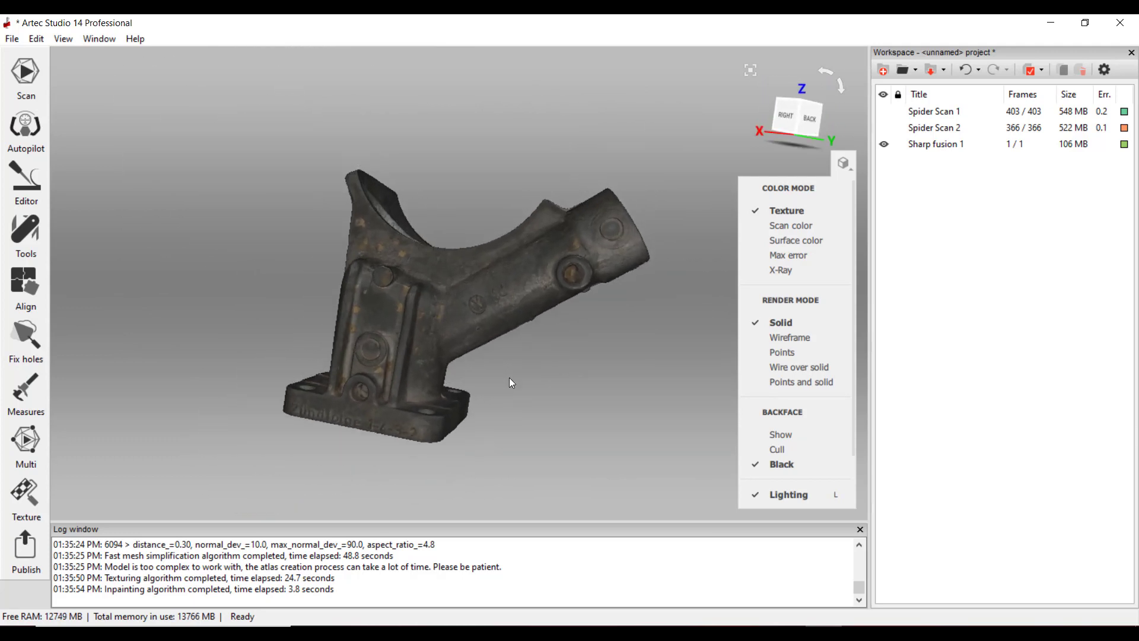